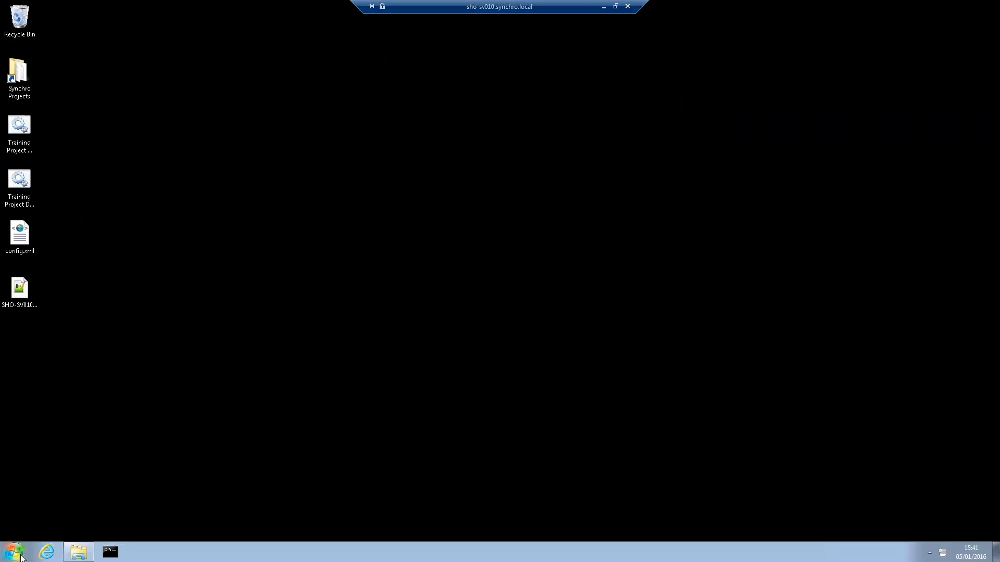
# Launch the setupSynchroServer(x64)5.1.2.3.exe installer from the C: drive's Temp folder and minimise the folder window
pyautogui.click(78, 552)
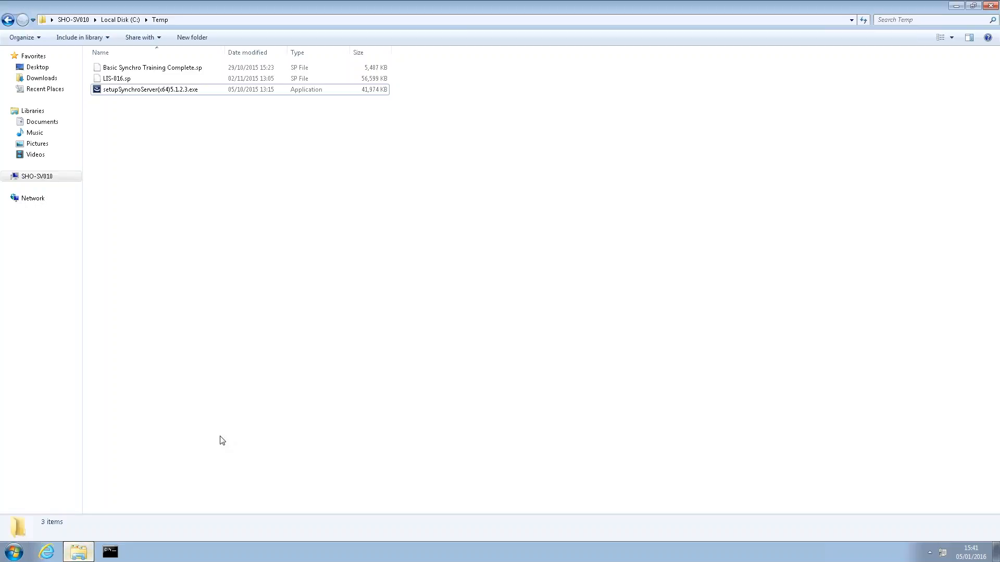
pyautogui.click(138, 92)
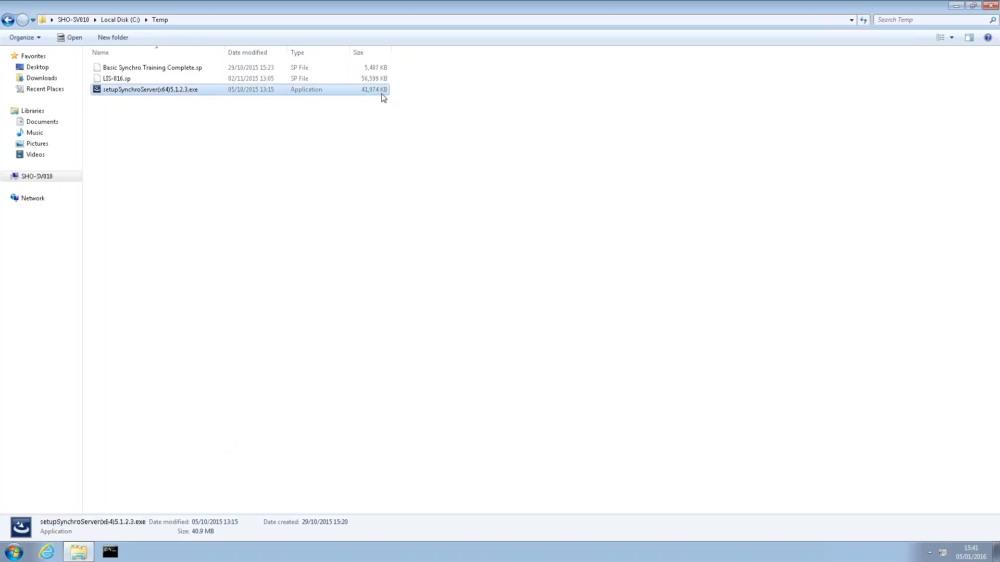
pyautogui.rightClick(170, 92)
pyautogui.click(220, 111)
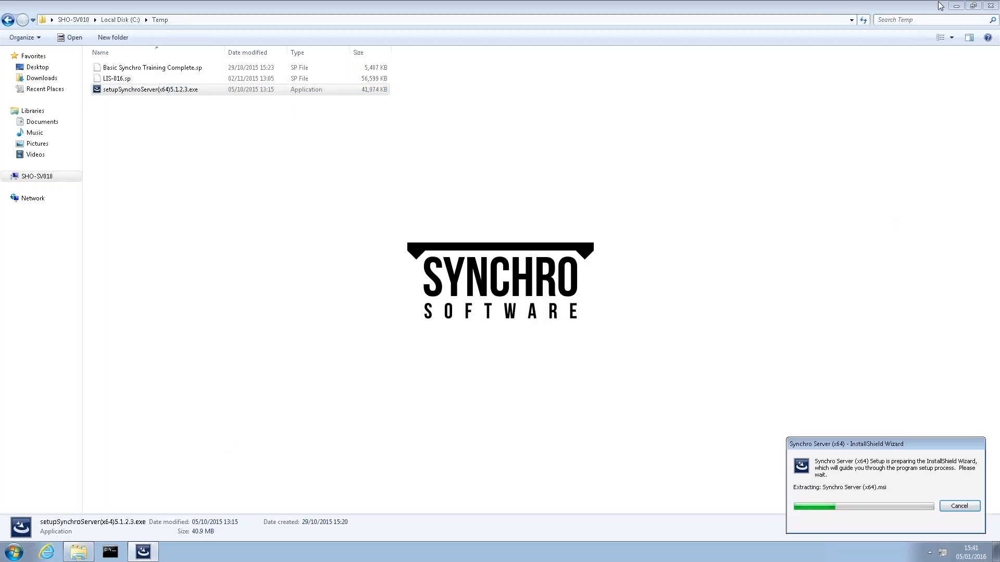
pyautogui.click(956, 5)
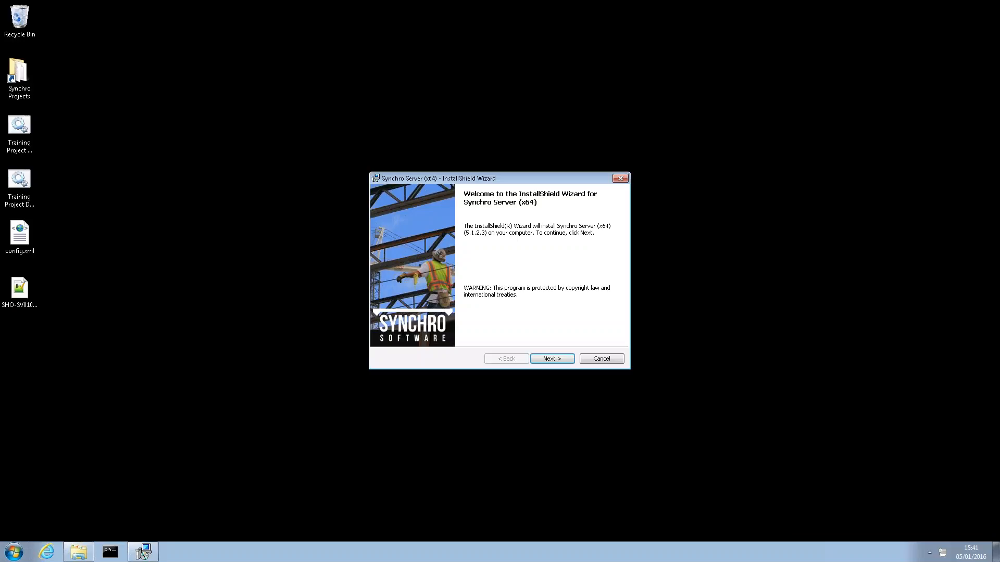
# Continue past the installer's welcome page, read through the license agreement and accept its terms
pyautogui.click(555, 358)
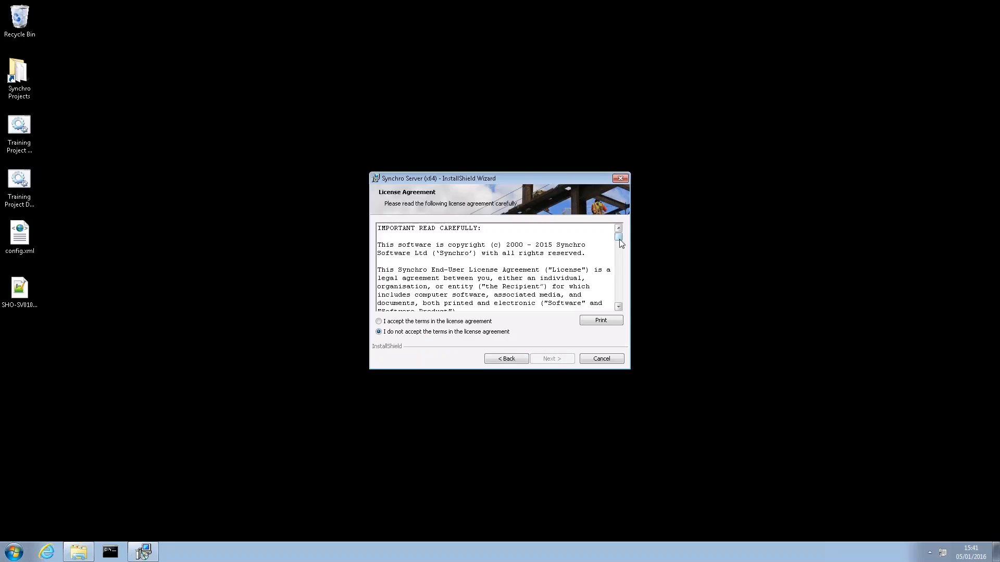
pyautogui.scroll(-5, 618, 270)
pyautogui.scroll(-8, 619, 271)
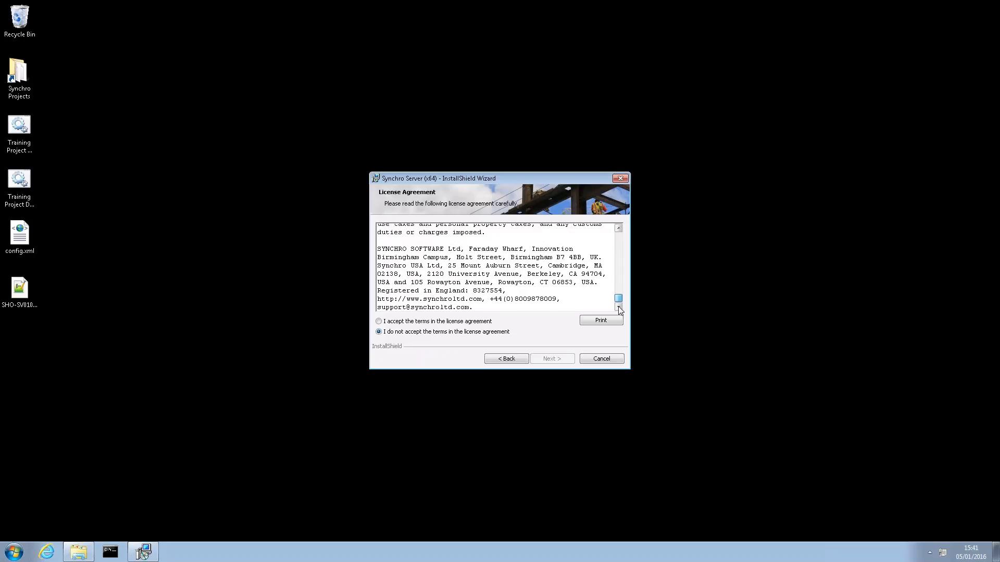
pyautogui.click(404, 323)
pyautogui.click(554, 358)
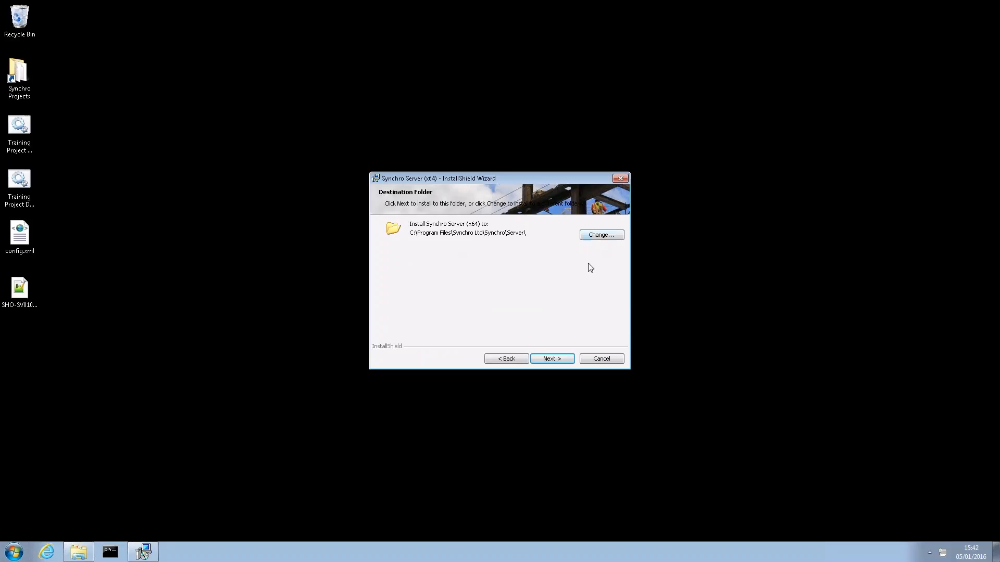
# Install Synchro Server with the default destination and database folders and TCP/IP port 1200, finishing without showing the readme file
pyautogui.click(558, 360)
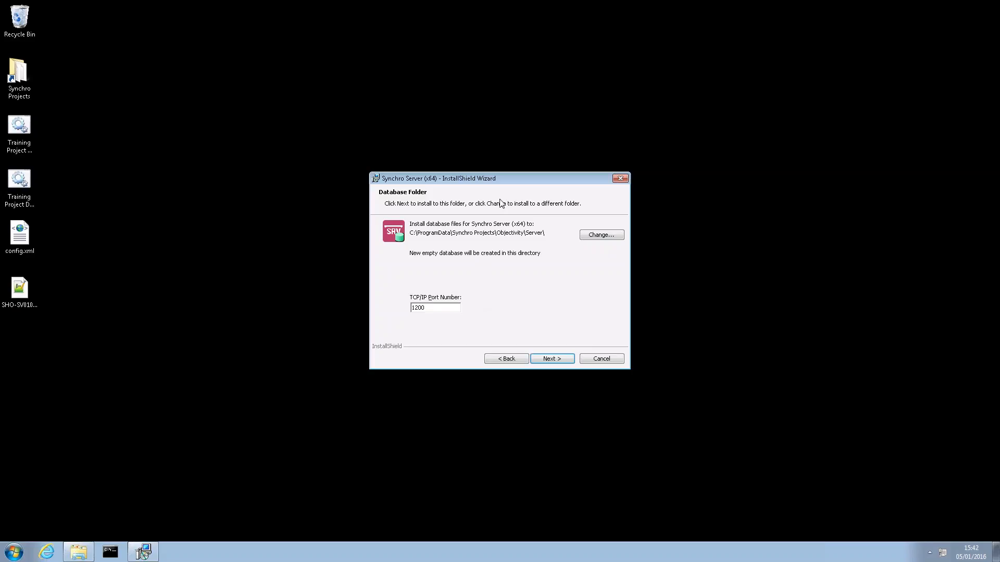
pyautogui.click(453, 308)
pyautogui.click(553, 360)
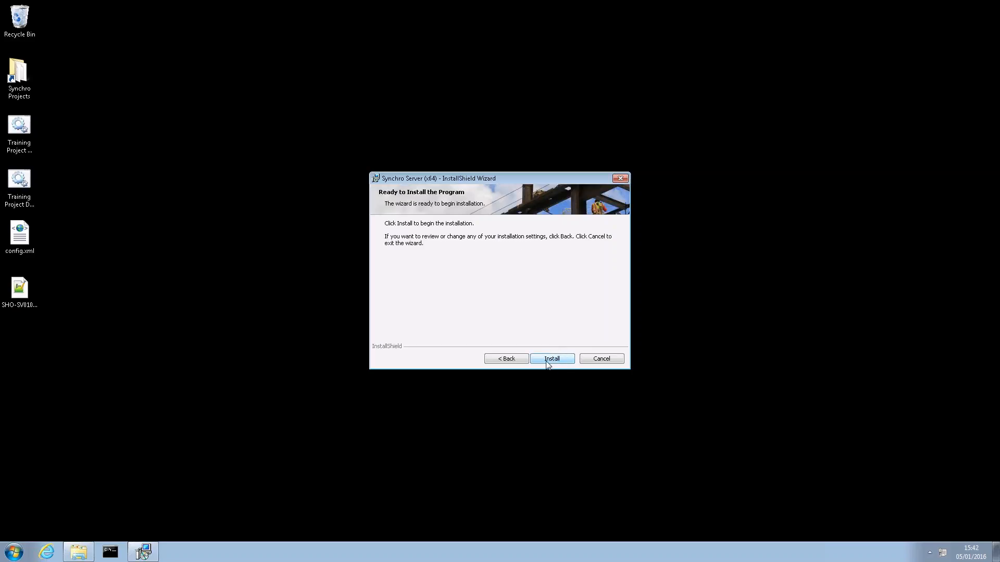
pyautogui.click(546, 361)
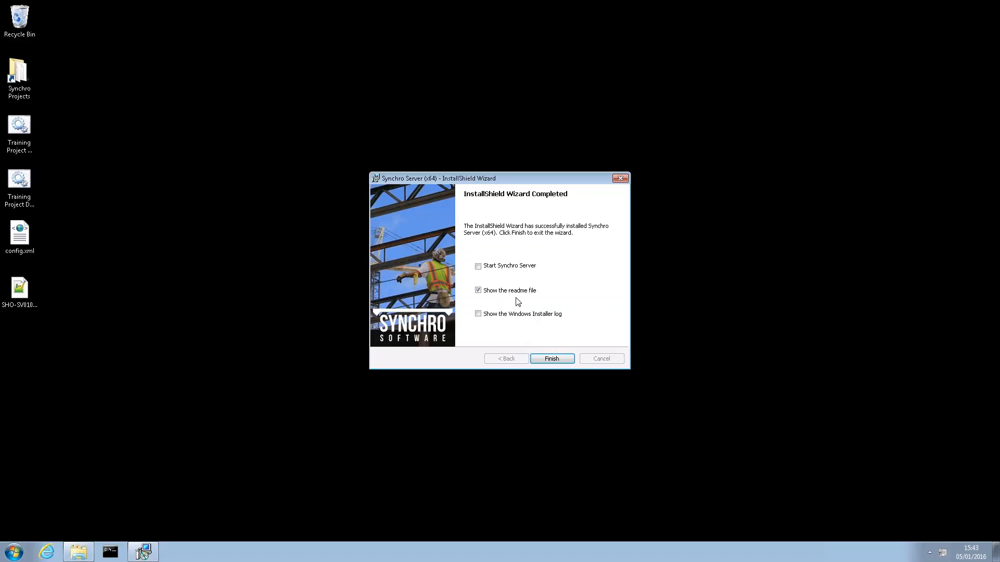
pyautogui.click(479, 291)
pyautogui.click(559, 361)
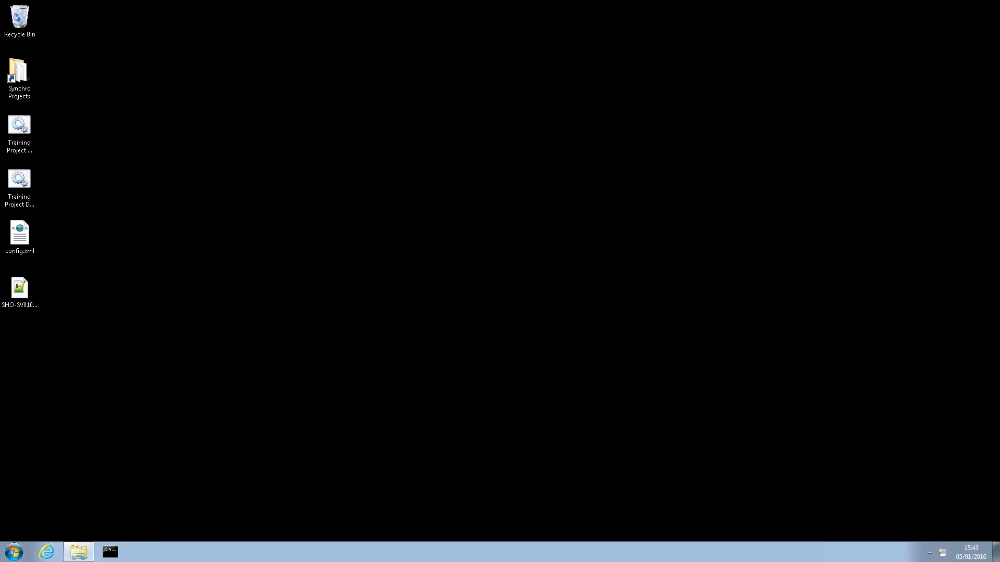
# Read the Licensing Synchro Server instructions in Synchro Help, covering the command prompt, key request and license file steps
pyautogui.moveTo(0, 266); pyautogui.dragTo(603, 1)
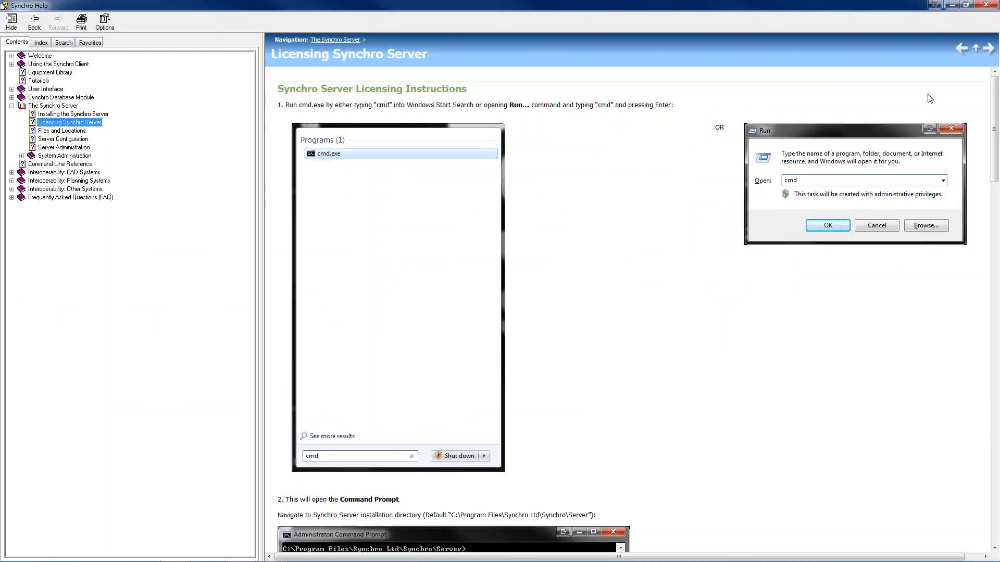
pyautogui.click(575, 125)
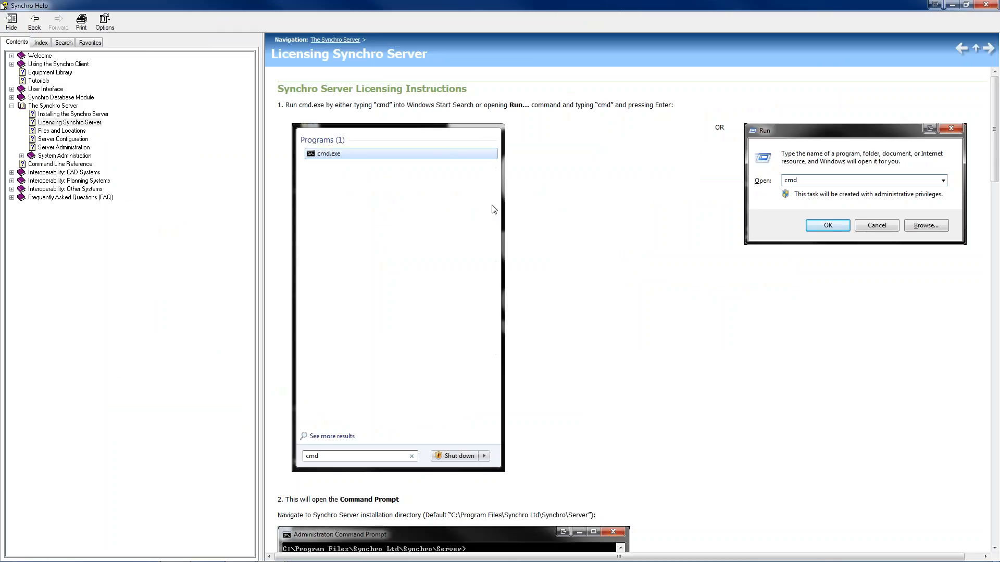
pyautogui.scroll(-5, 676, 257)
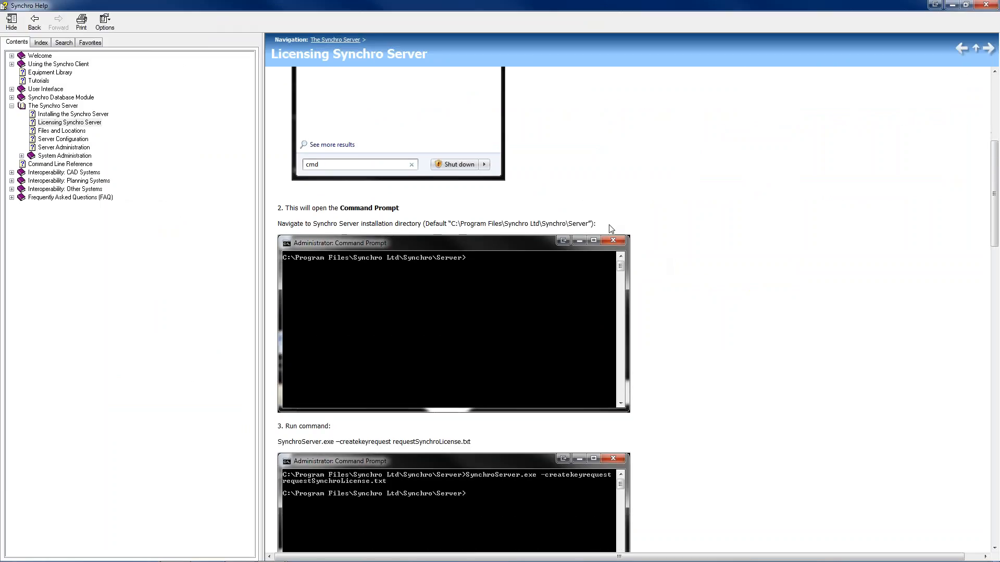
pyautogui.scroll(-2, 705, 231)
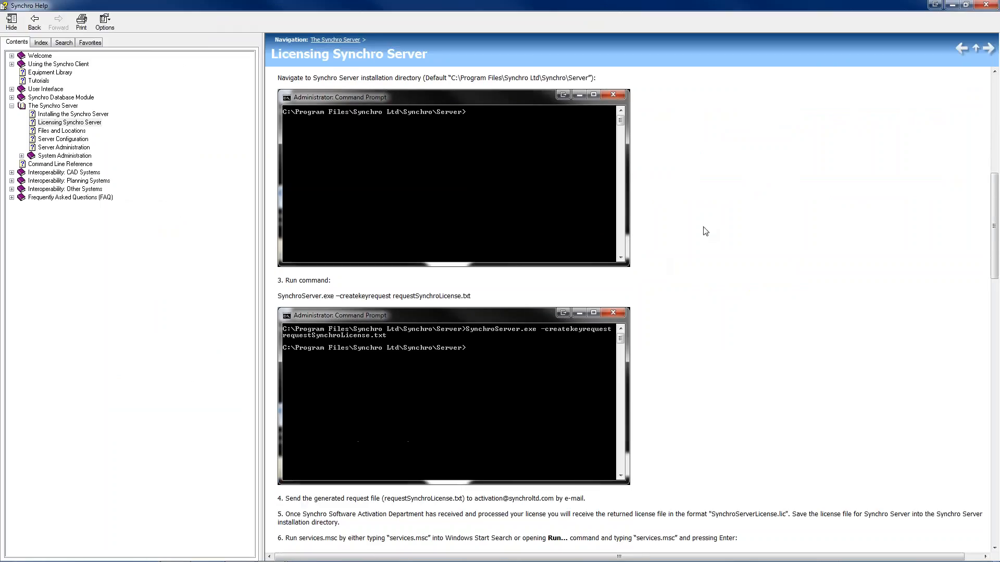
pyautogui.scroll(-2, 705, 229)
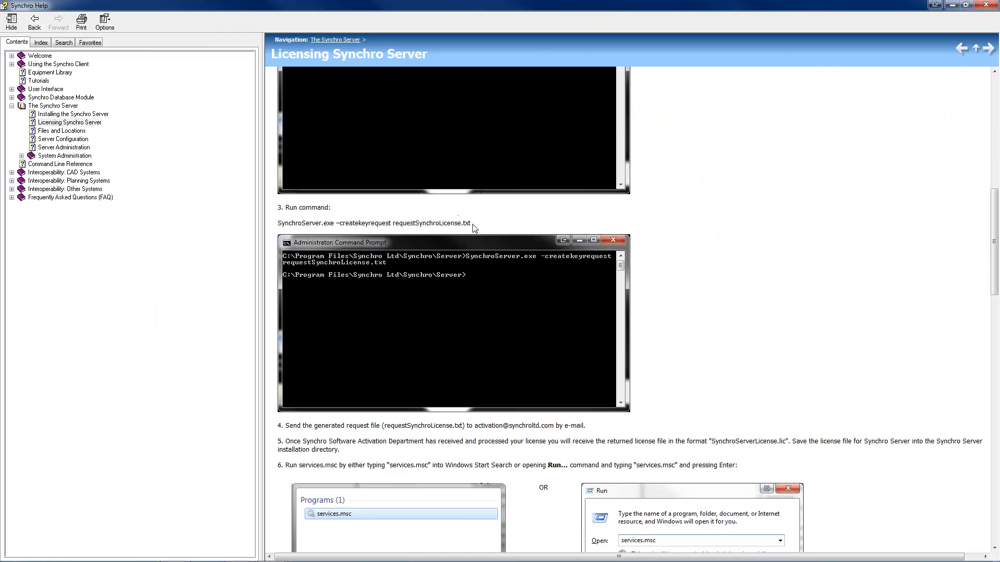
pyautogui.scroll(-1, 655, 264)
pyautogui.scroll(-1, 654, 264)
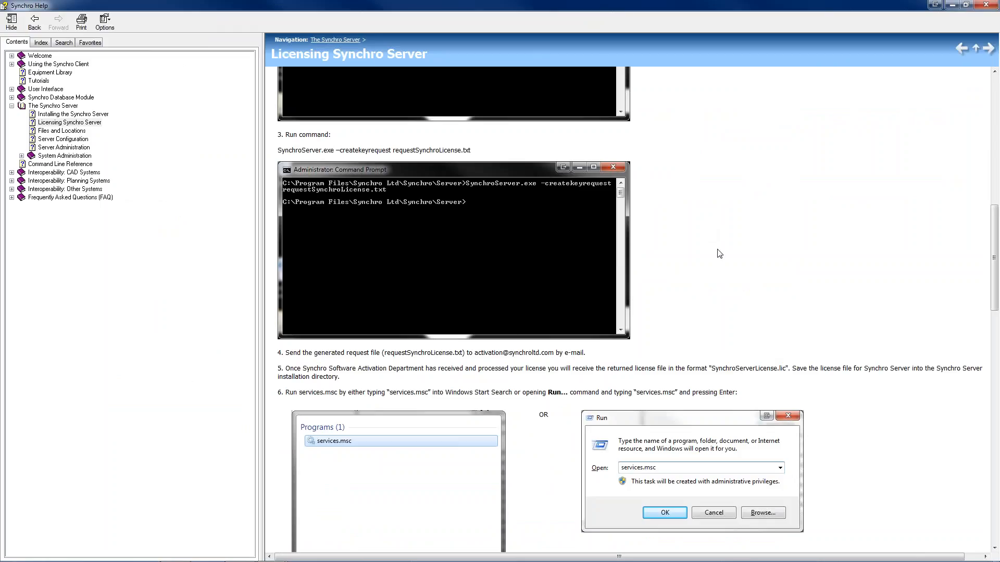
pyautogui.scroll(-1, 640, 213)
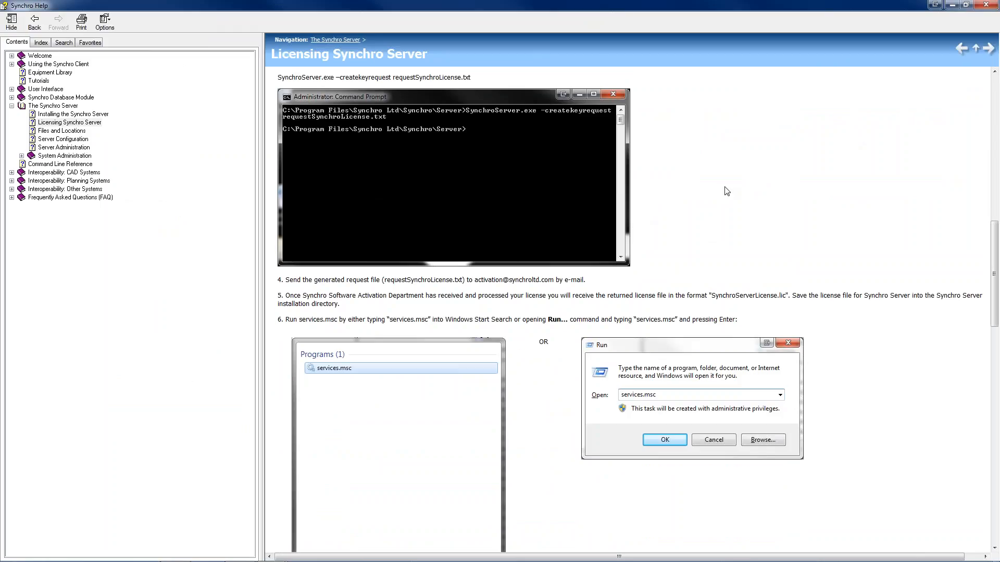
pyautogui.click(950, 7)
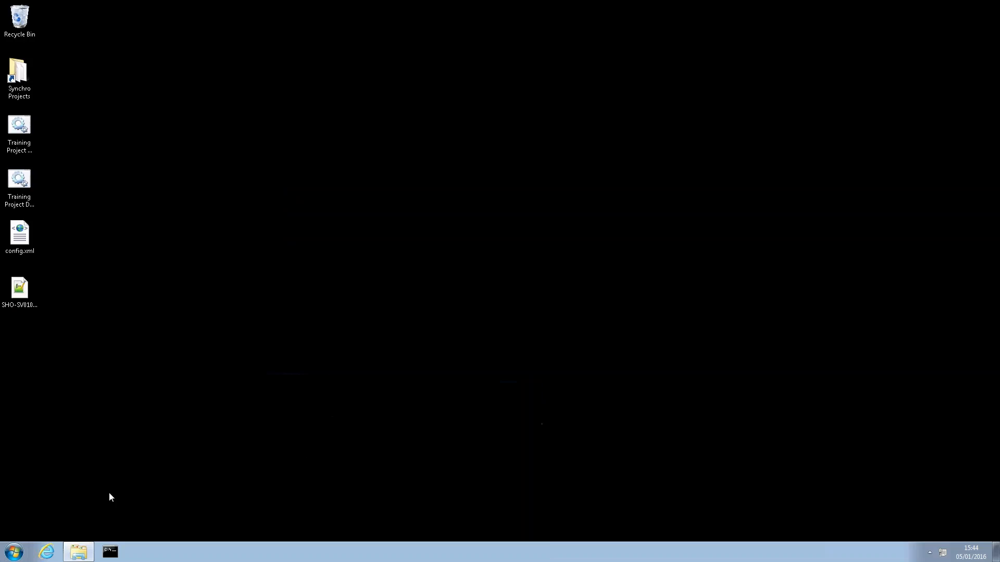
# Open a Command Prompt and change to the directory "c:\Program Files\Synchro Ltd\Synchro\Server"
pyautogui.click(111, 551)
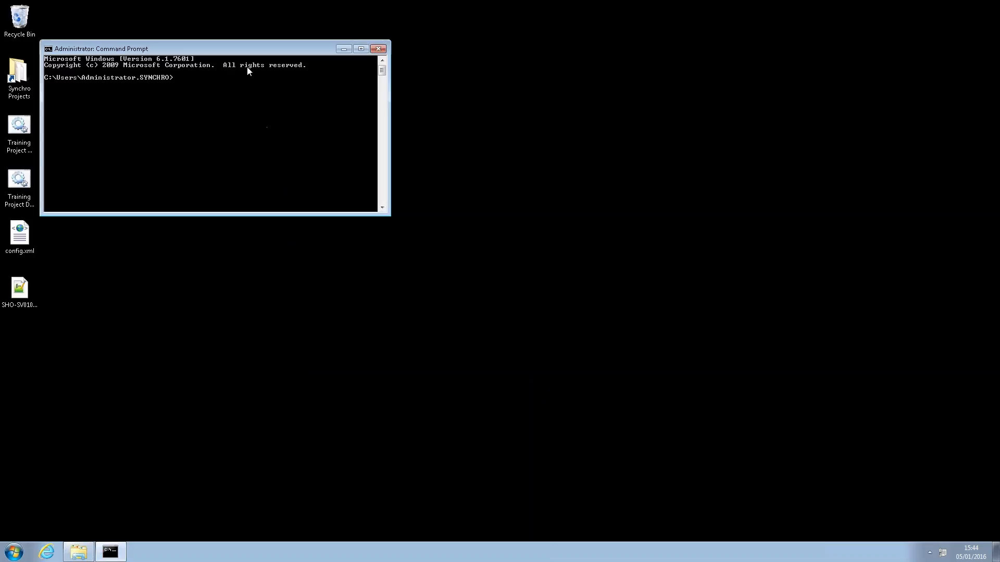
pyautogui.moveTo(229, 52); pyautogui.dragTo(391, 209)
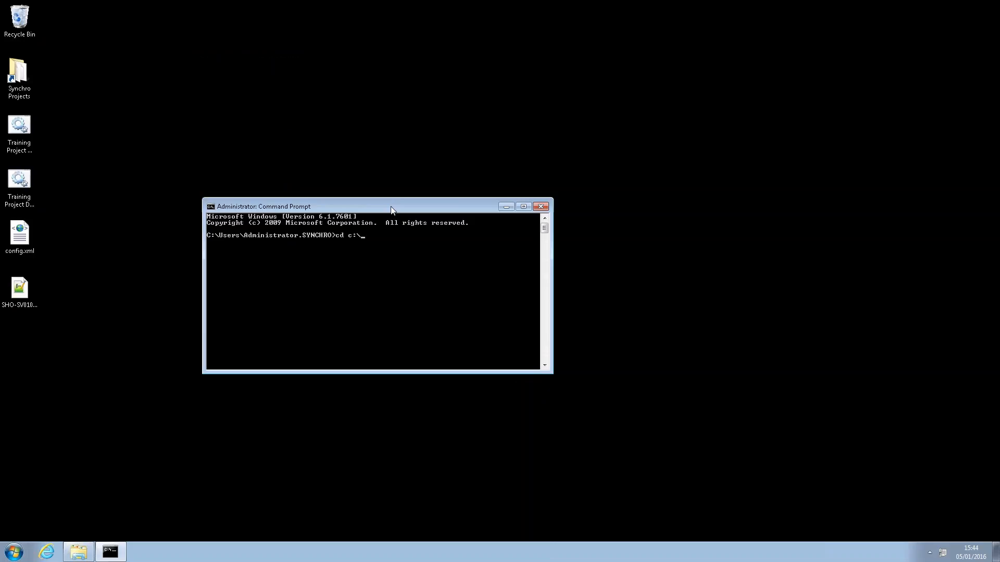
pyautogui.press('Tab')
pyautogui.write('\\s')
pyautogui.press('Tab')
pyautogui.press('Tab')
pyautogui.write('\\s')
pyautogui.press('Tab')
pyautogui.write('\\s')
pyautogui.press('Tab')
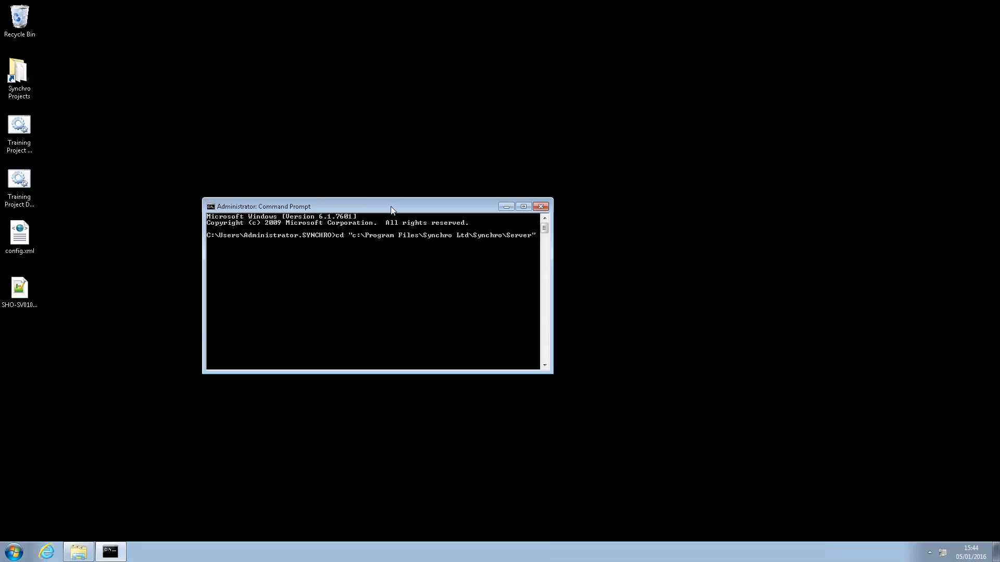
pyautogui.press('Return')
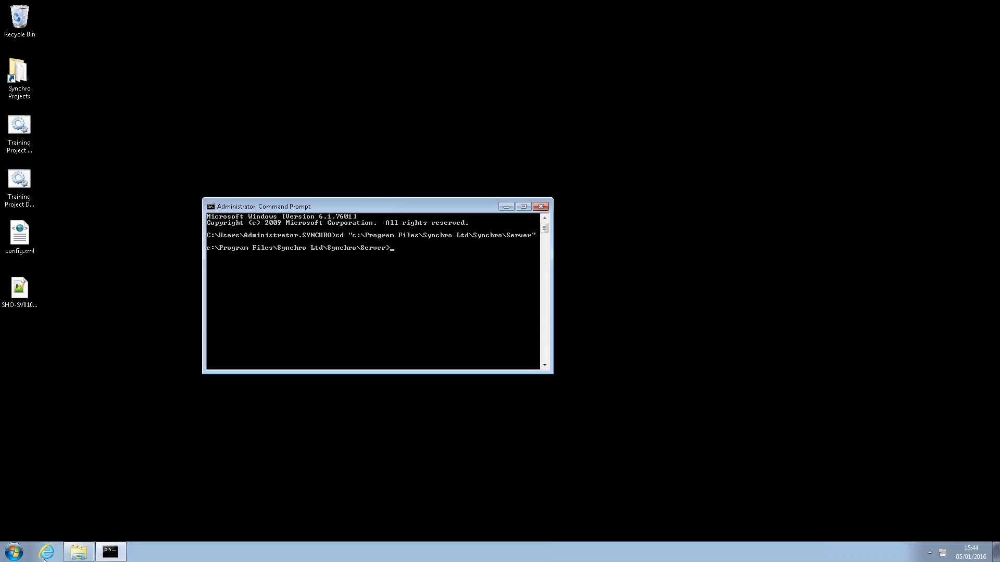
# Check the command syntax in Synchro Help and run "SynchroServer.exe -createkeyrequest requestSynchroLicense.txt" in the Command Prompt
pyautogui.moveTo(269, 557)
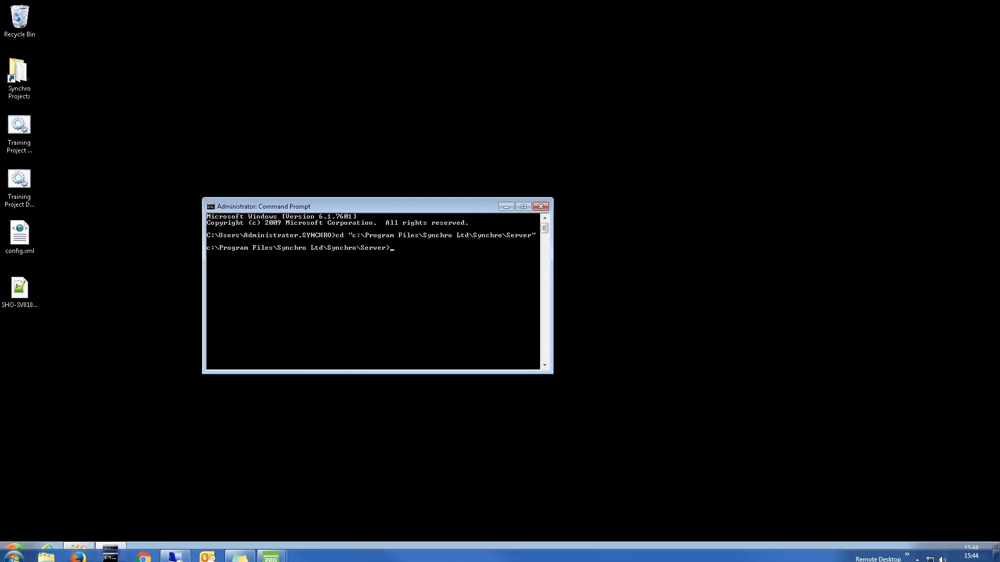
pyautogui.click(338, 478)
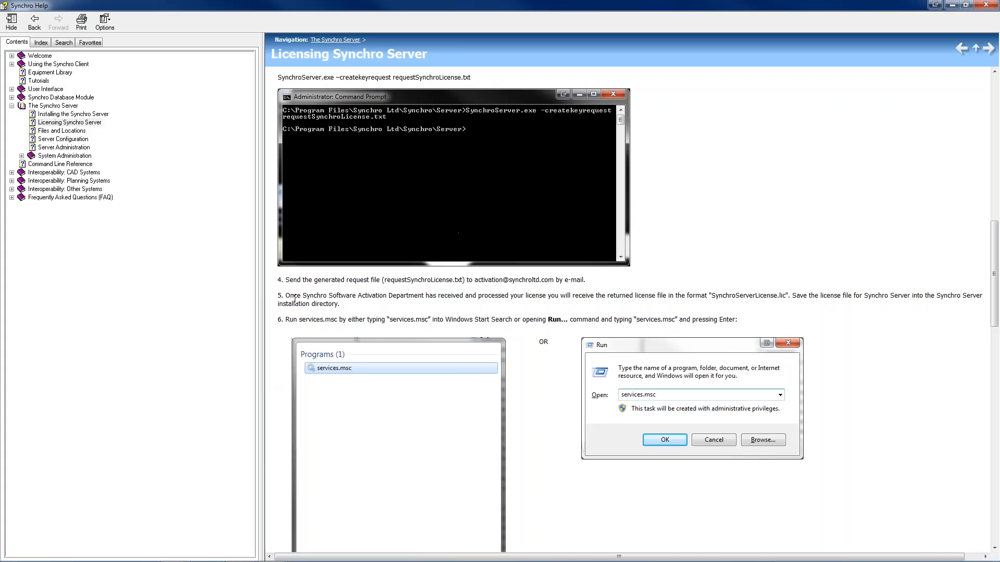
pyautogui.scroll(5, 401, 292)
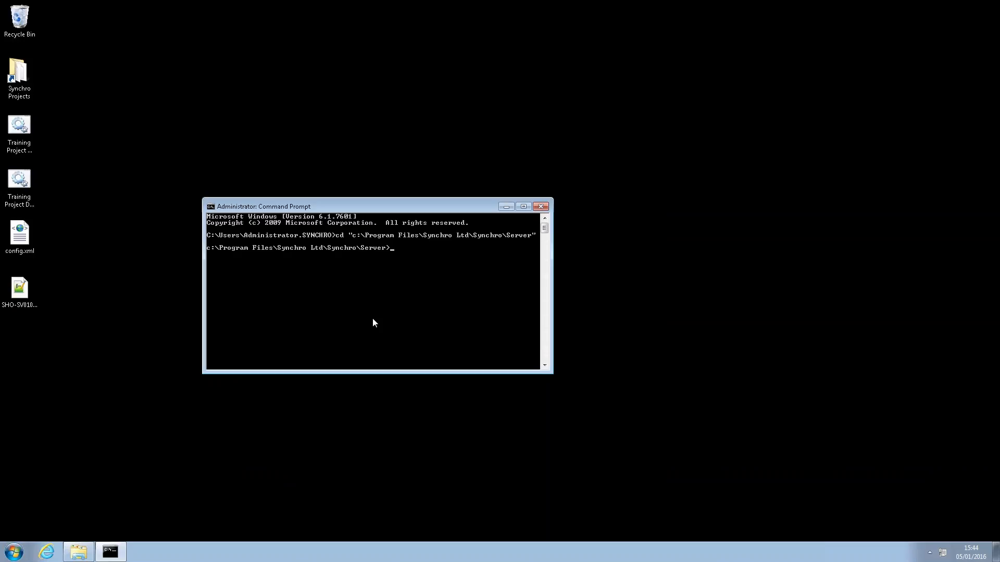
pyautogui.write('SynchroServer.exe -createk')
pyautogui.write('eyrequest requestSynch')
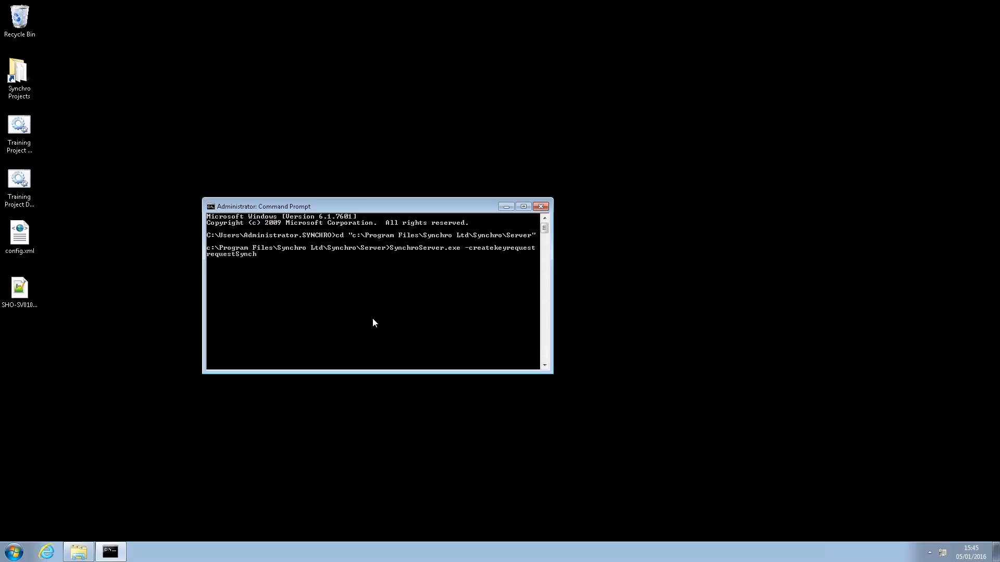
pyautogui.write('roLicense.txt')
pyautogui.press('Return')
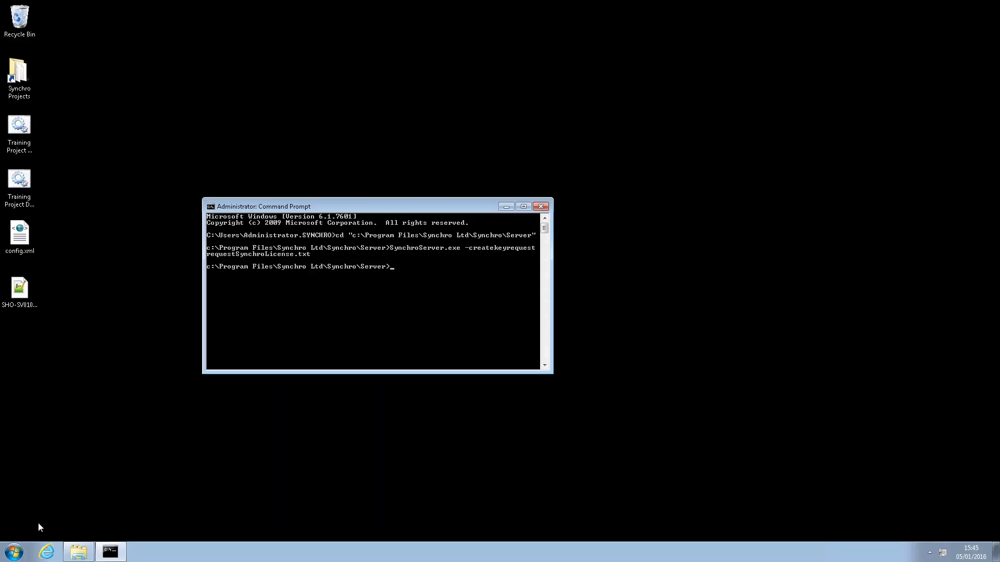
# Browse to C:\Program Files\Synchro Ltd\Synchro\Server in Windows Explorer and select the generated requestSynchroLicense.txt file
pyautogui.click(14, 552)
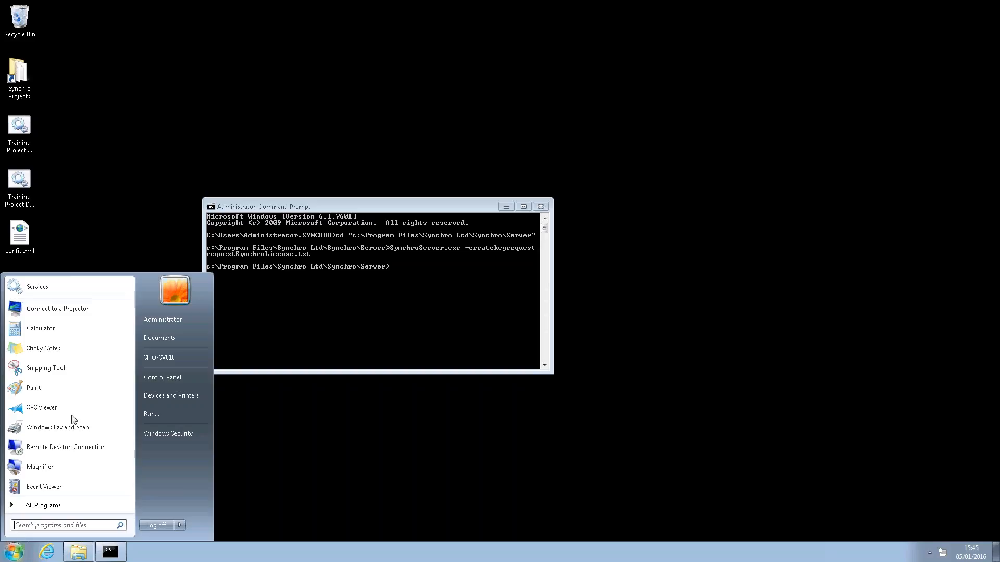
pyautogui.click(161, 358)
pyautogui.doubleClick(263, 263)
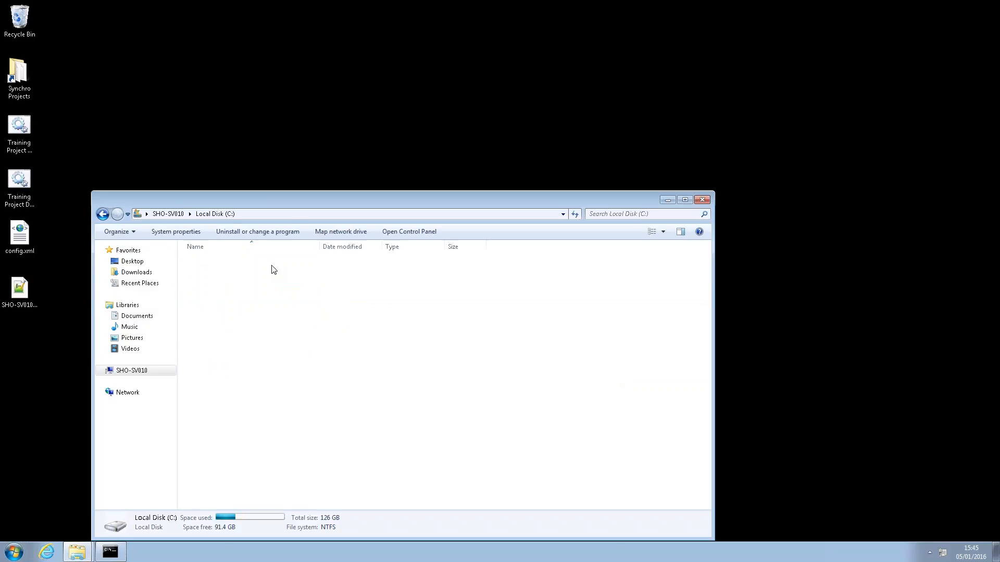
pyautogui.doubleClick(219, 270)
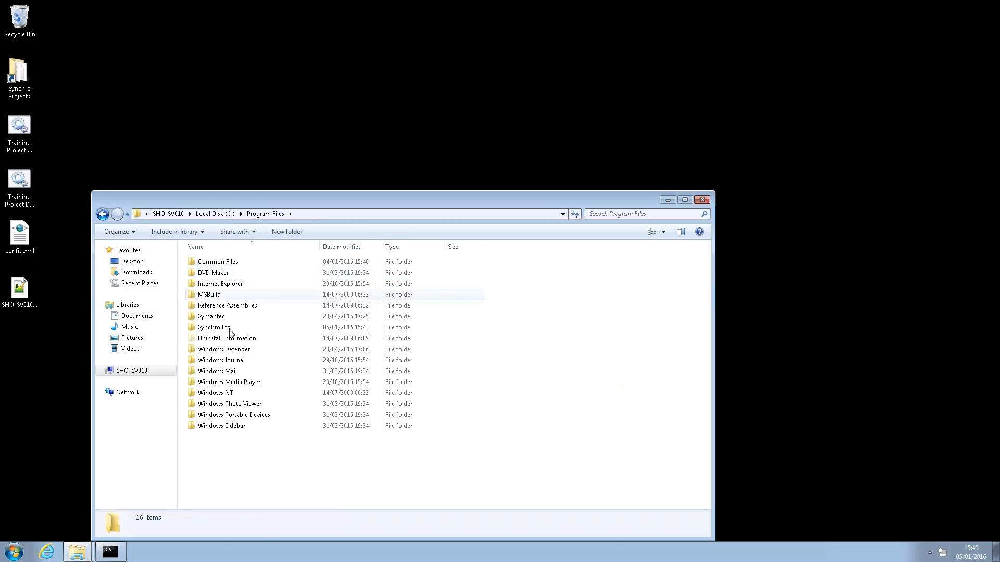
pyautogui.doubleClick(225, 327)
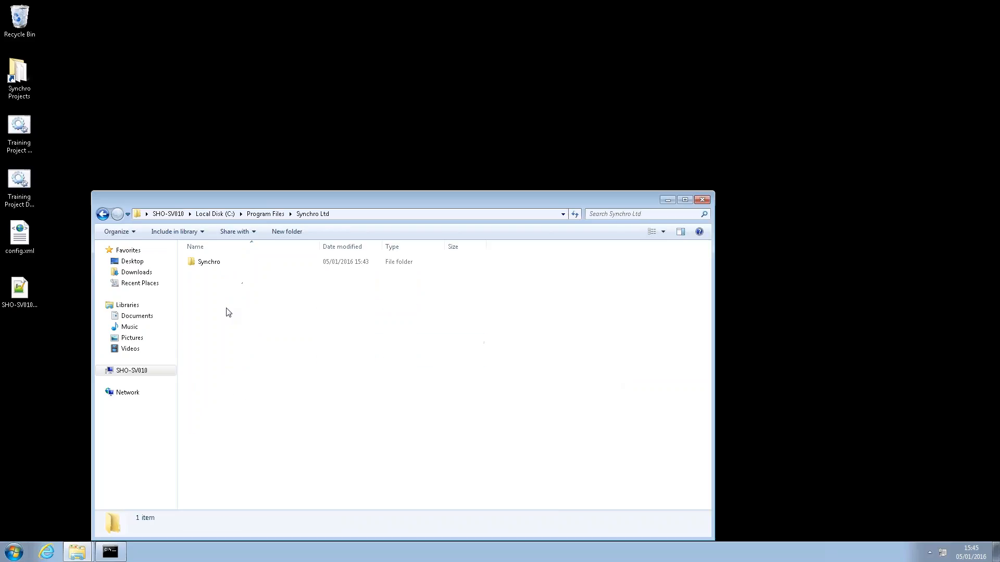
pyautogui.doubleClick(209, 265)
pyautogui.doubleClick(209, 265)
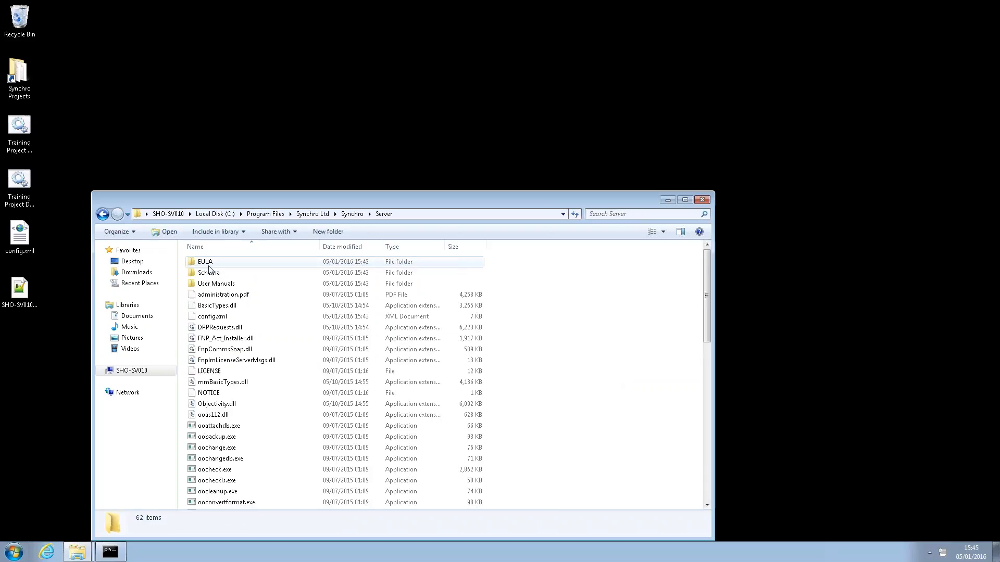
pyautogui.click(263, 317)
pyautogui.scroll(-13, 316, 339)
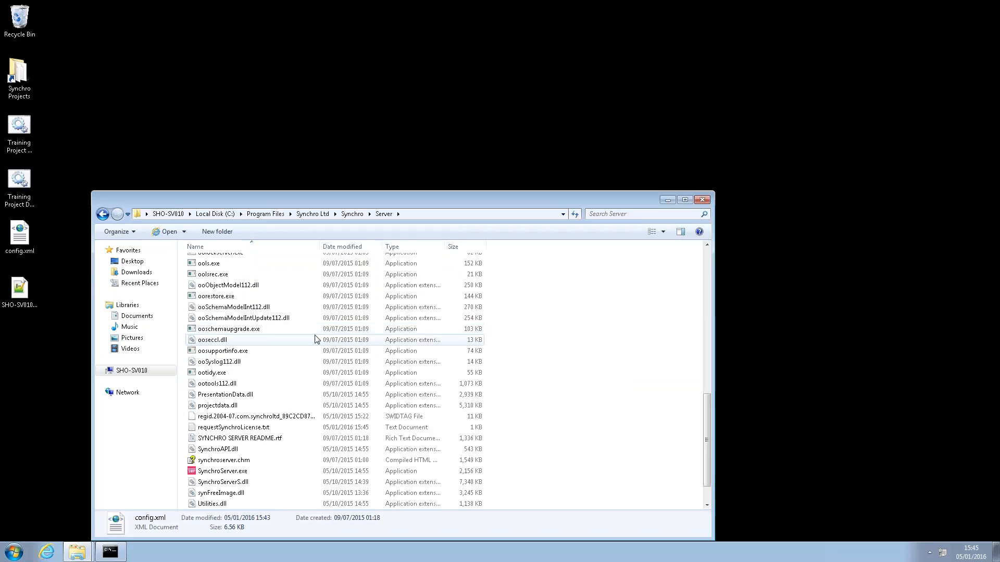
pyautogui.click(268, 428)
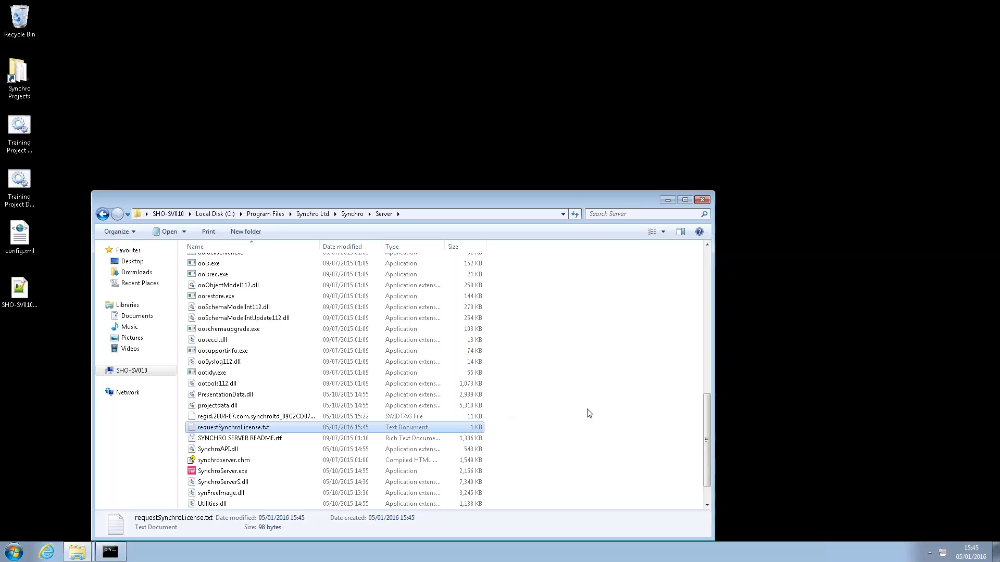
# Close the Command Prompt and open the desktop's config.xml for editing in a maximized Notepad window
pyautogui.click(673, 202)
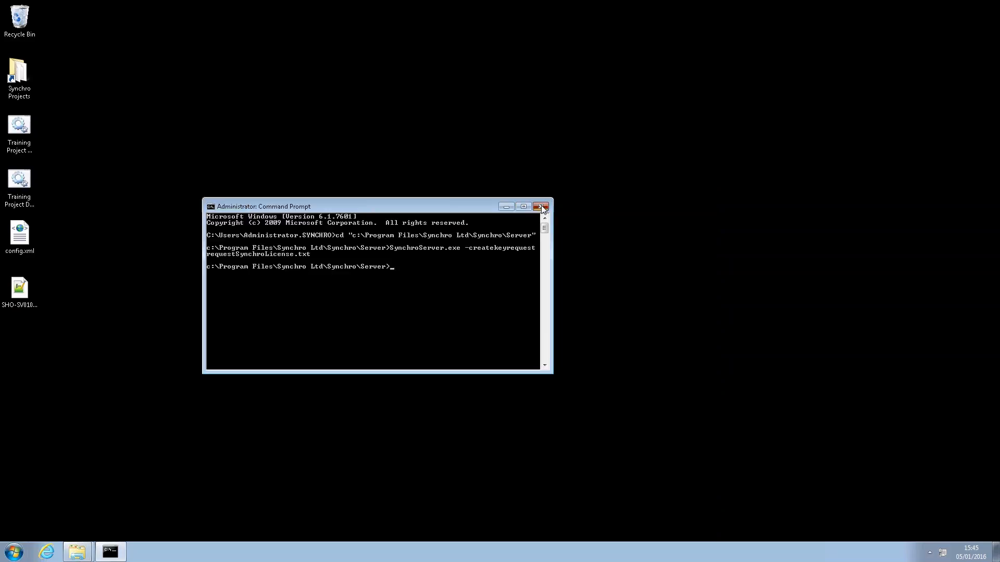
pyautogui.click(541, 208)
pyautogui.click(21, 239)
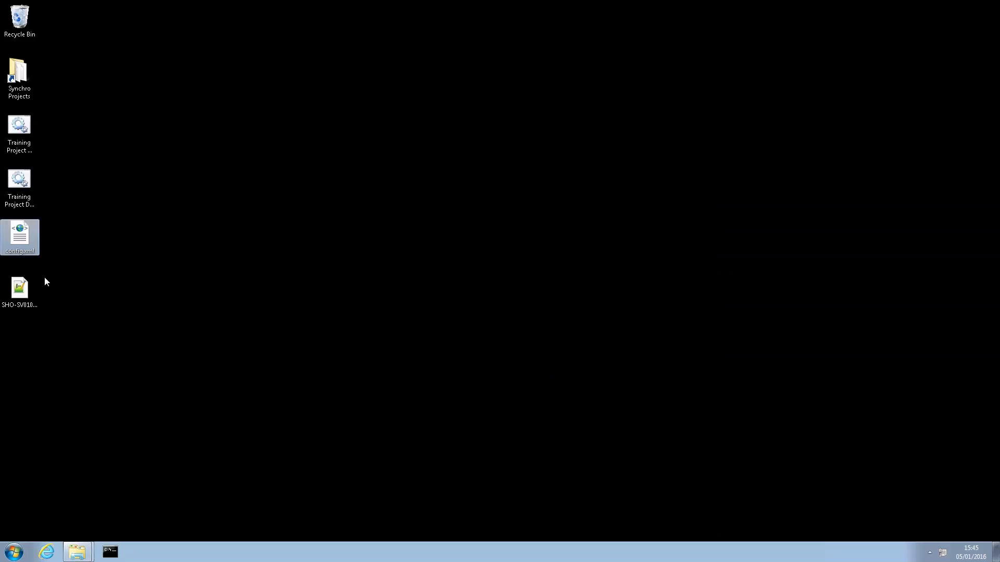
pyautogui.rightClick(20, 232)
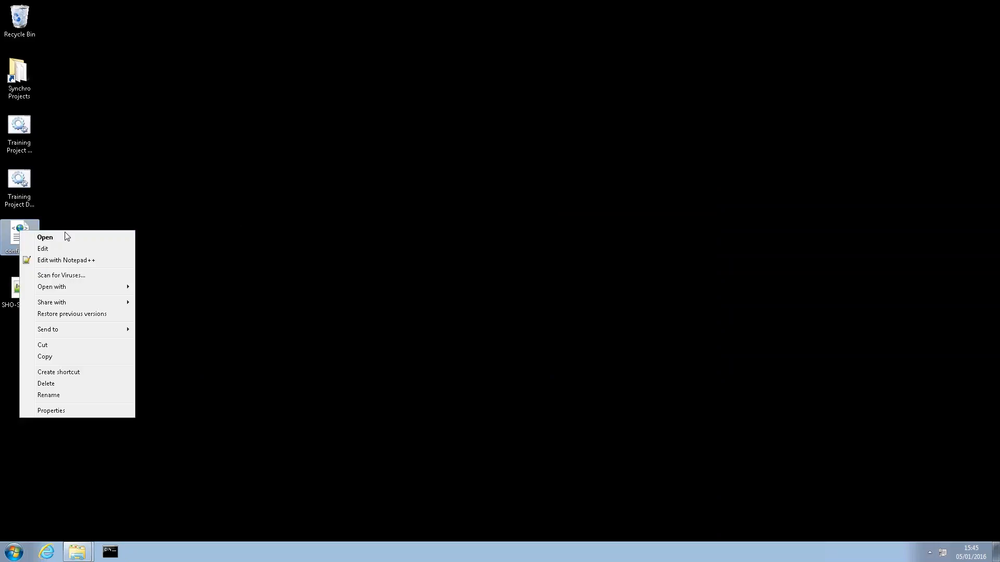
pyautogui.click(82, 248)
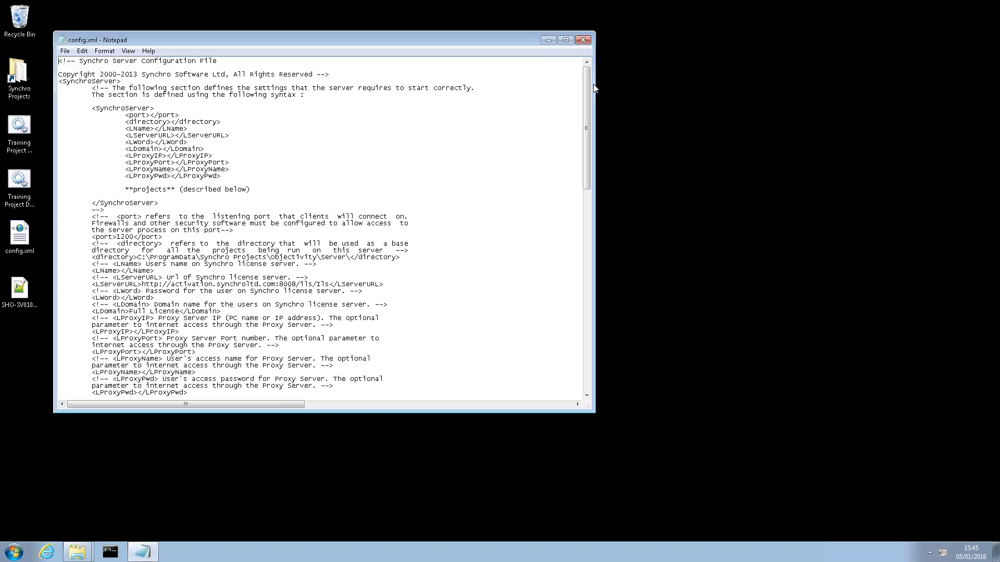
pyautogui.click(566, 40)
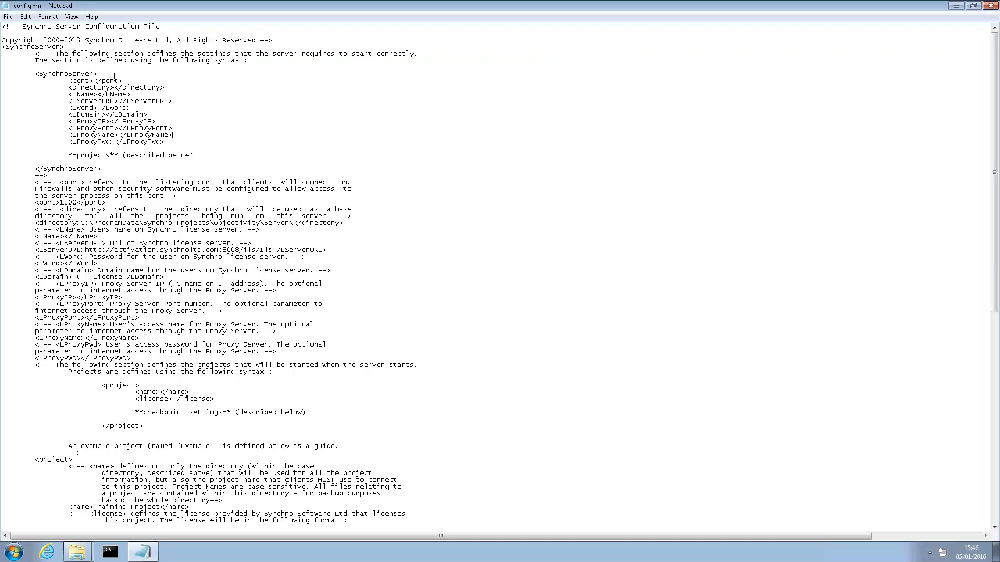
# Review the server's listening port and base project directory entries in config.xml
pyautogui.scroll(-1, 85, 133)
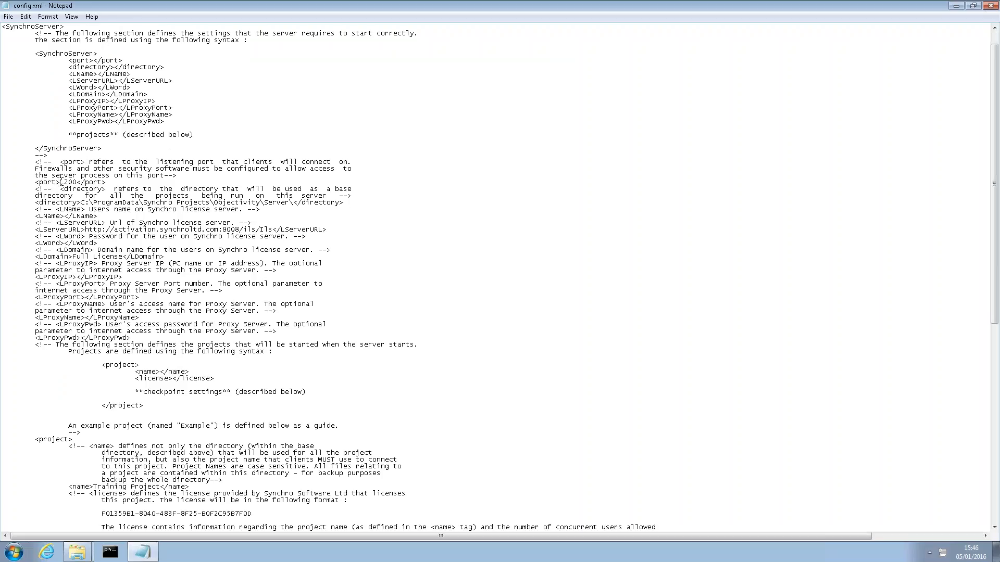
pyautogui.moveTo(60, 182); pyautogui.dragTo(77, 182)
pyautogui.moveTo(81, 203); pyautogui.dragTo(293, 203)
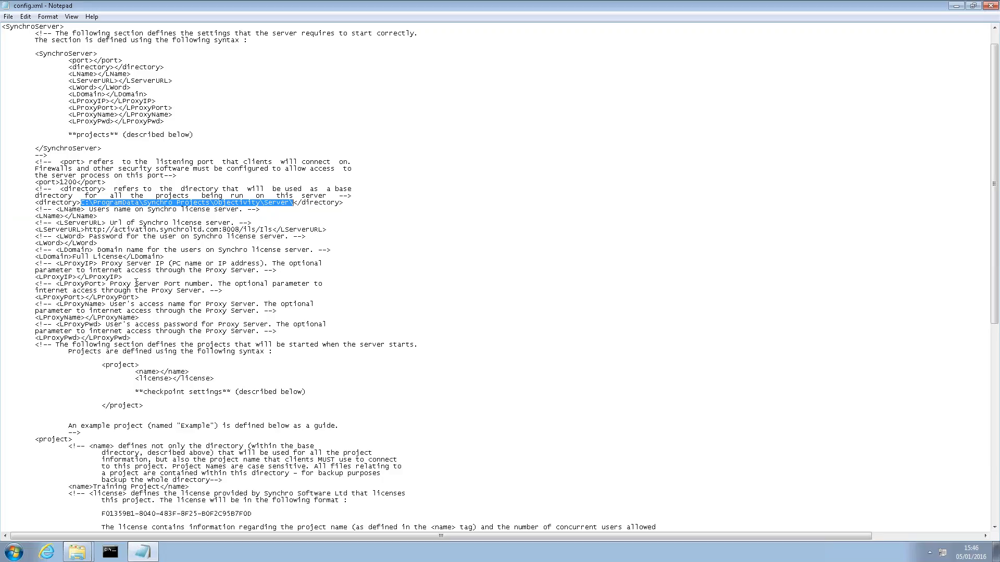
pyautogui.click(147, 362)
# Examine the project name and license entries in config.xml, and close the file without editing it
pyautogui.scroll(-3, 207, 352)
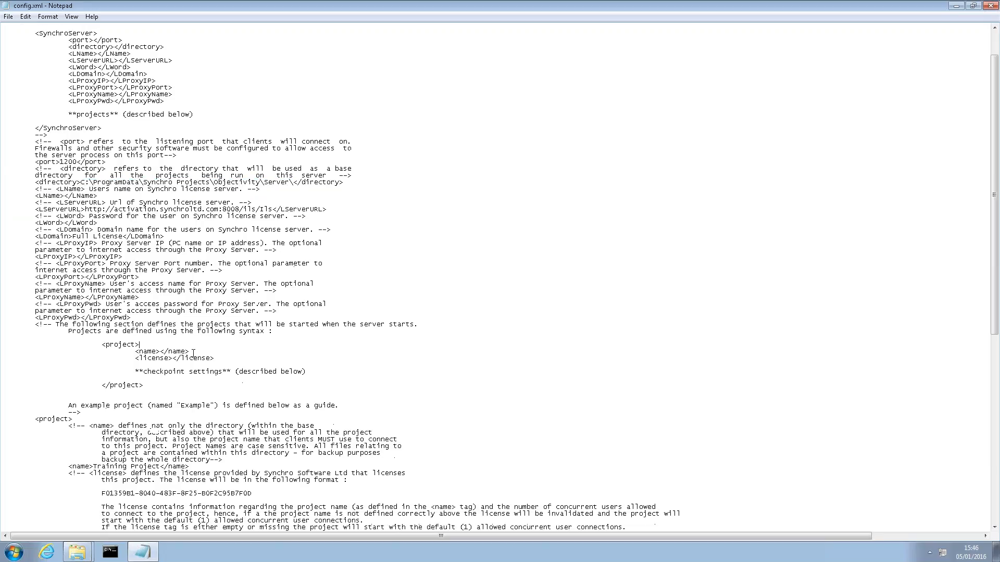
pyautogui.scroll(-3, 181, 357)
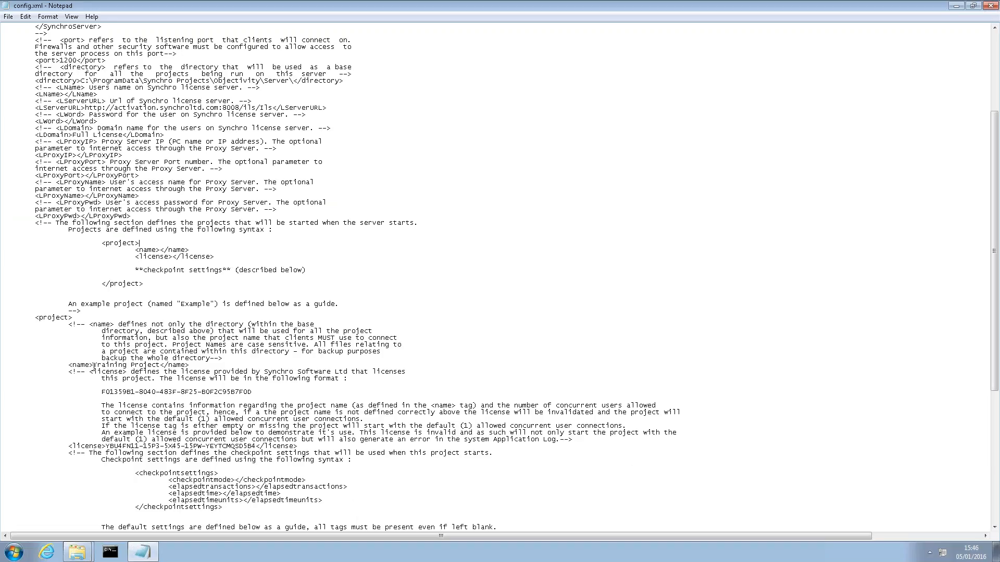
pyautogui.moveTo(93, 365); pyautogui.dragTo(160, 365)
pyautogui.scroll(-4, 282, 318)
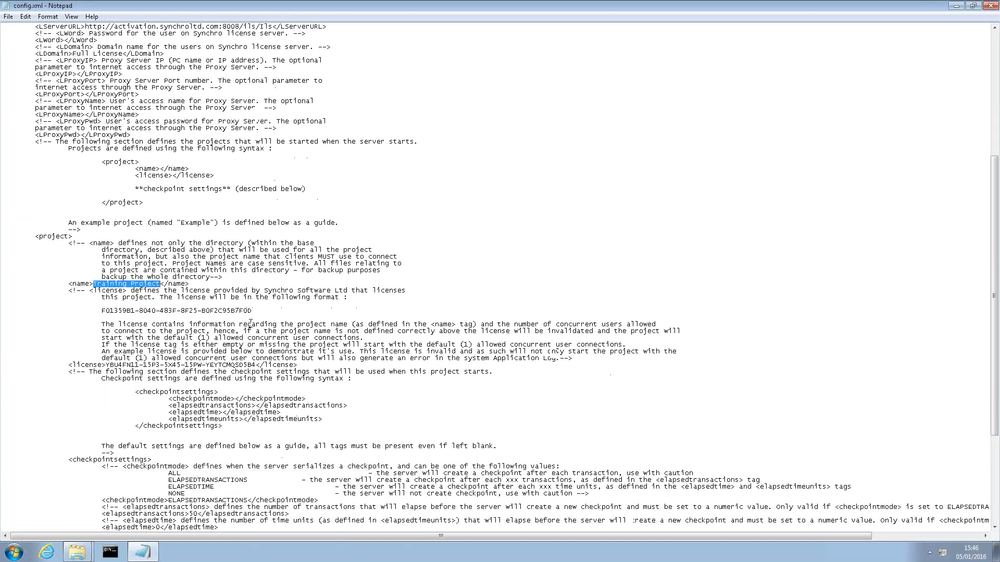
pyautogui.scroll(-3, 140, 315)
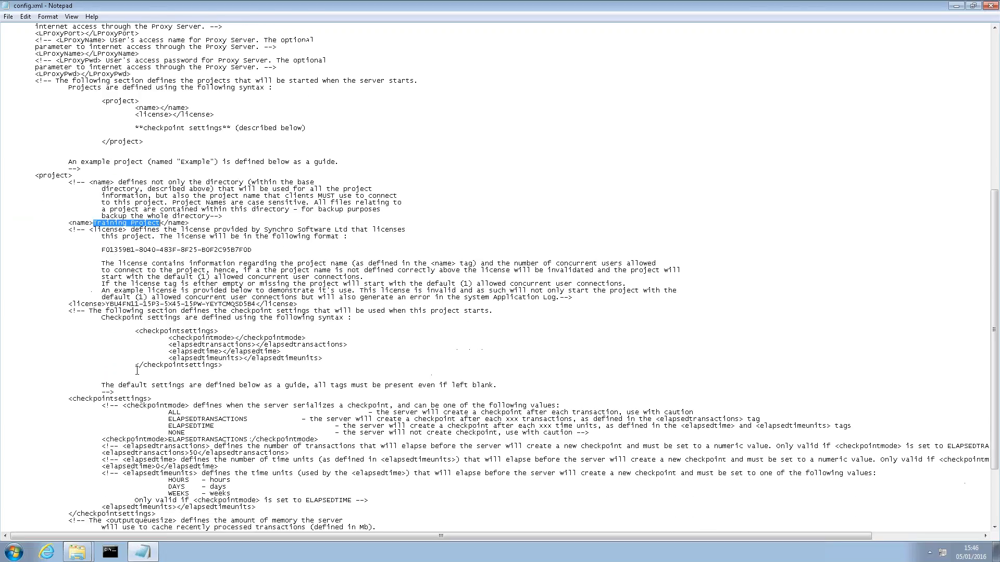
pyautogui.scroll(-2, 141, 405)
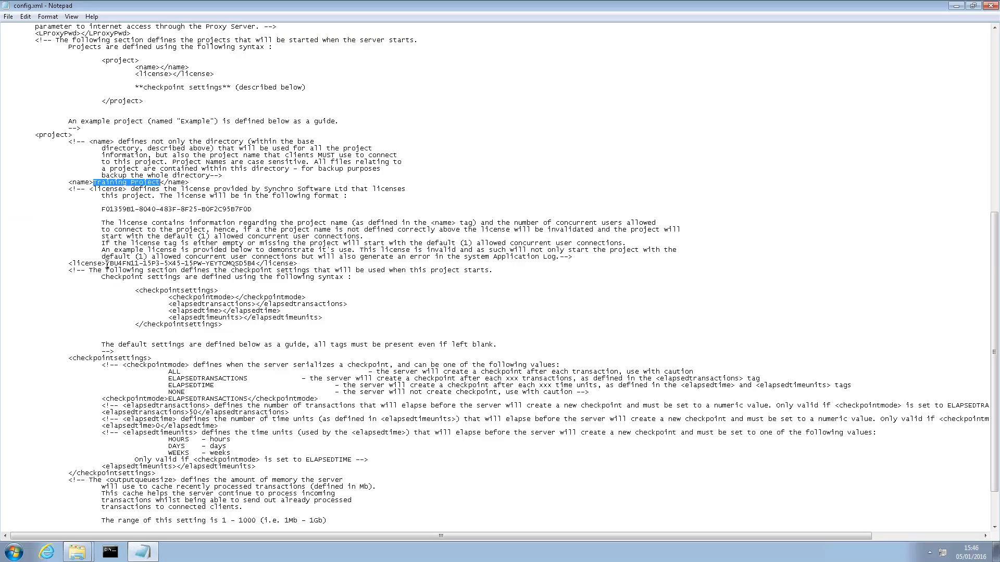
pyautogui.moveTo(106, 264); pyautogui.dragTo(256, 264)
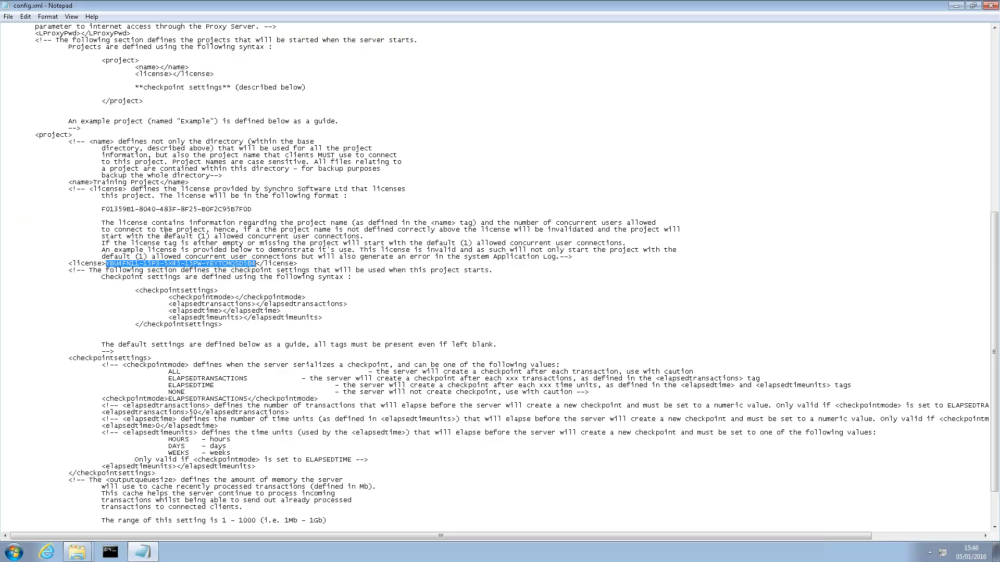
pyautogui.click(257, 265)
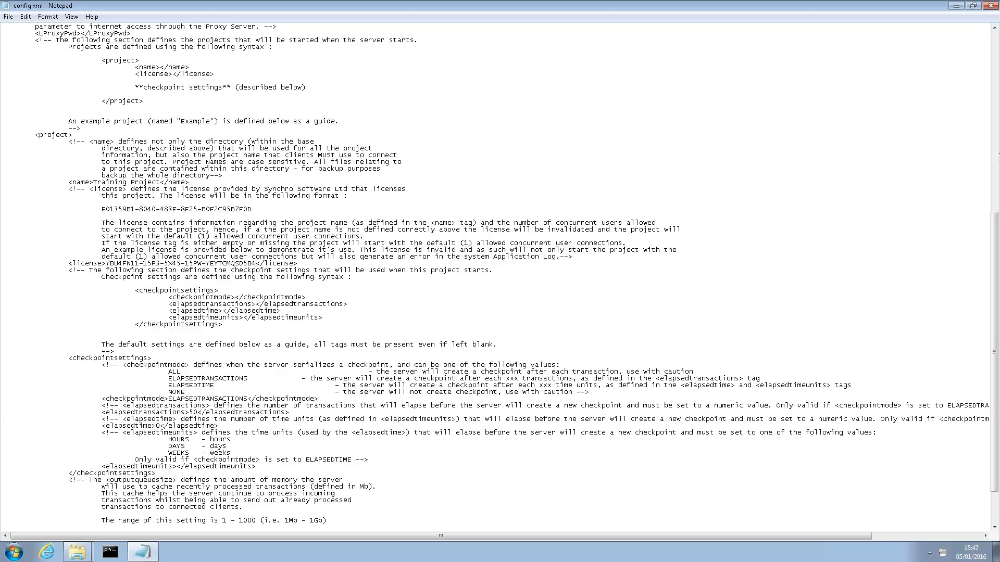
pyautogui.click(990, 6)
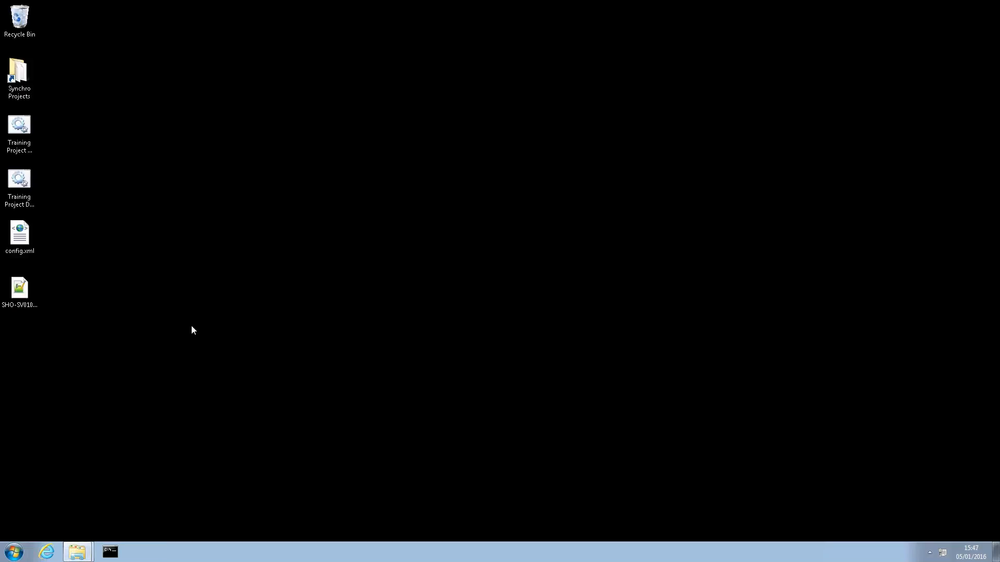
# Copy config.xml and the .lic license file from the desktop
pyautogui.click(23, 292)
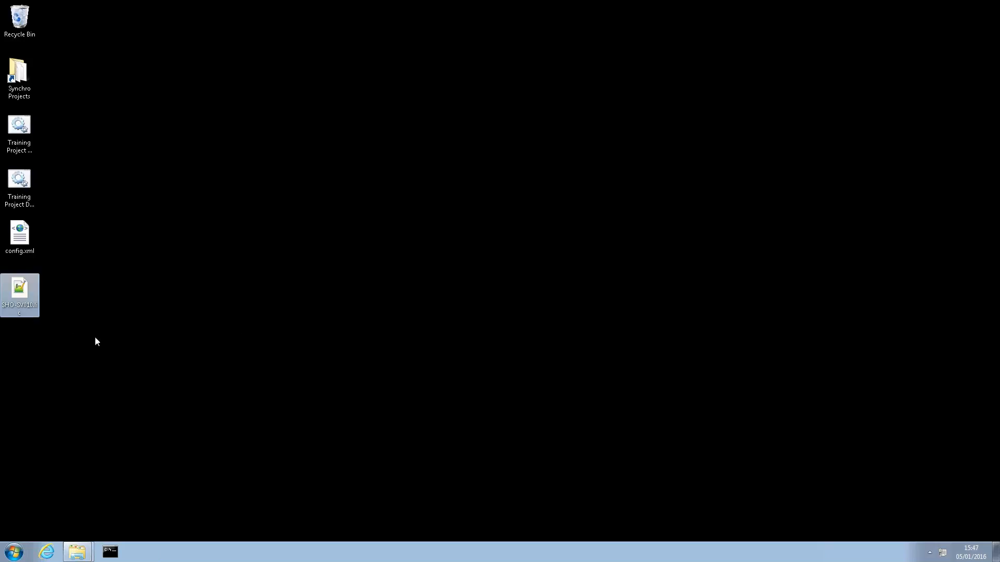
pyautogui.moveTo(69, 351); pyautogui.dragTo(20, 241)
pyautogui.rightClick(19, 240)
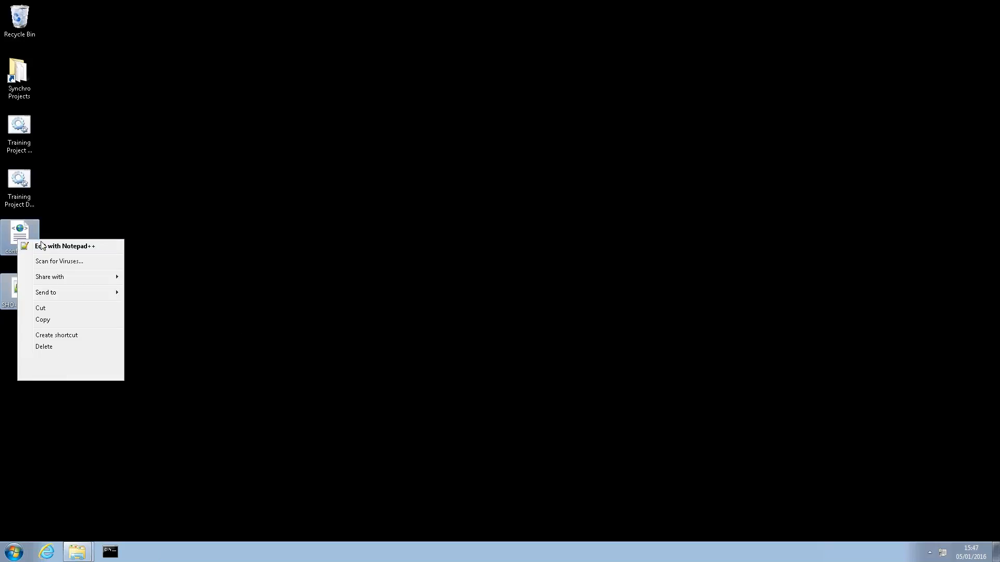
pyautogui.click(64, 318)
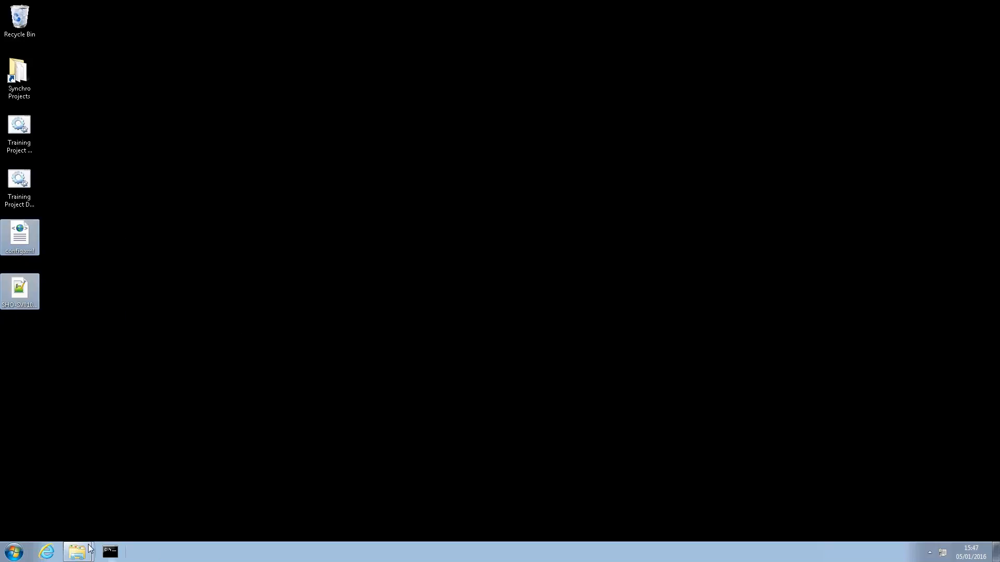
# Paste both copied files into C:\Program Files\Synchro Ltd\Synchro\Server in Windows Explorer, replacing the existing config.xml
pyautogui.click(74, 555)
pyautogui.click(81, 524)
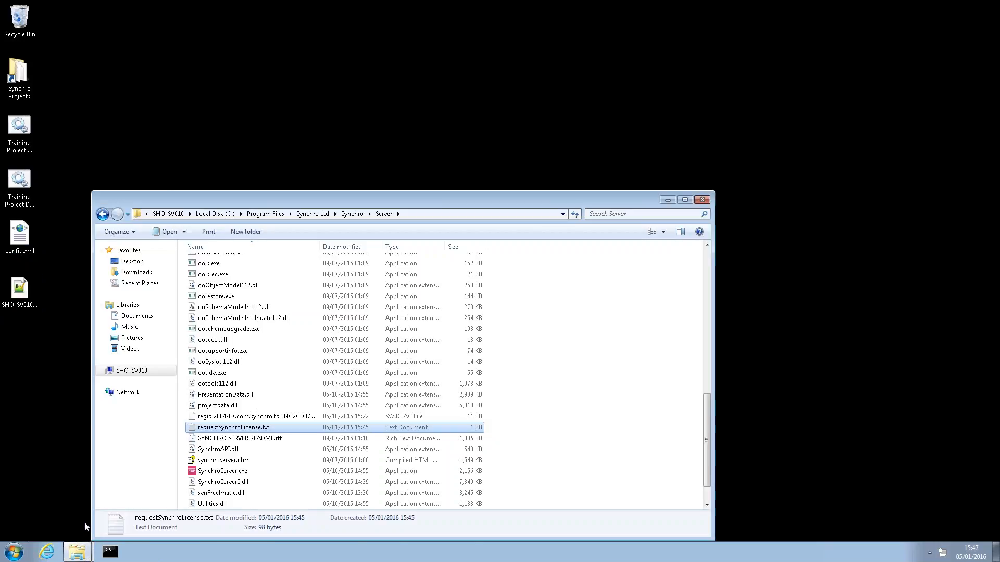
pyautogui.click(542, 292)
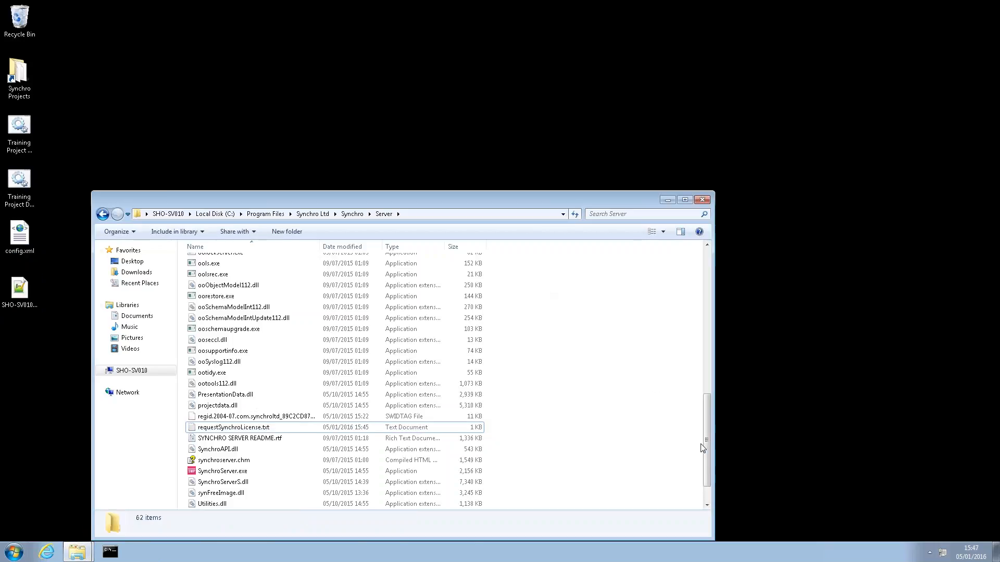
pyautogui.moveTo(708, 427); pyautogui.dragTo(702, 249)
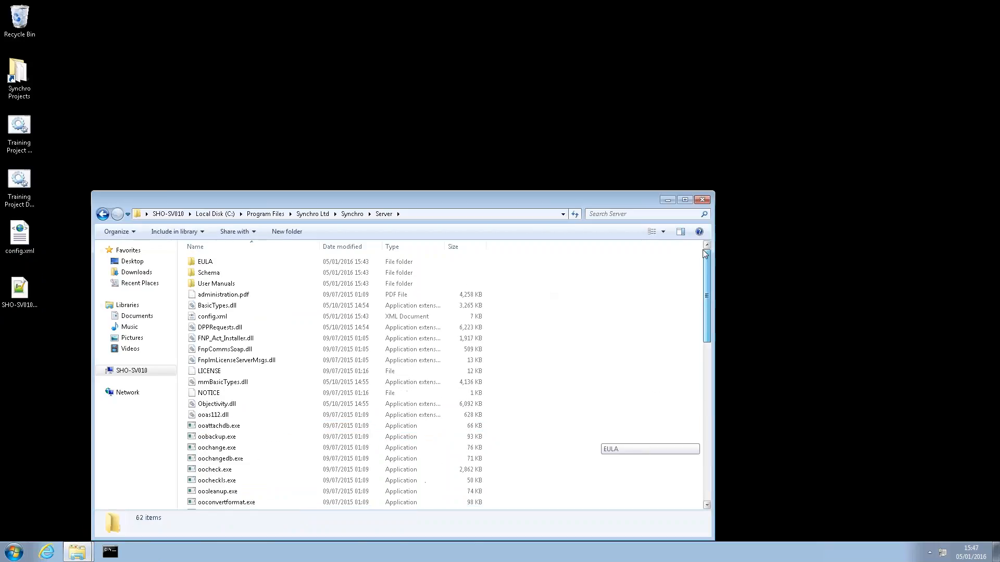
pyautogui.click(228, 318)
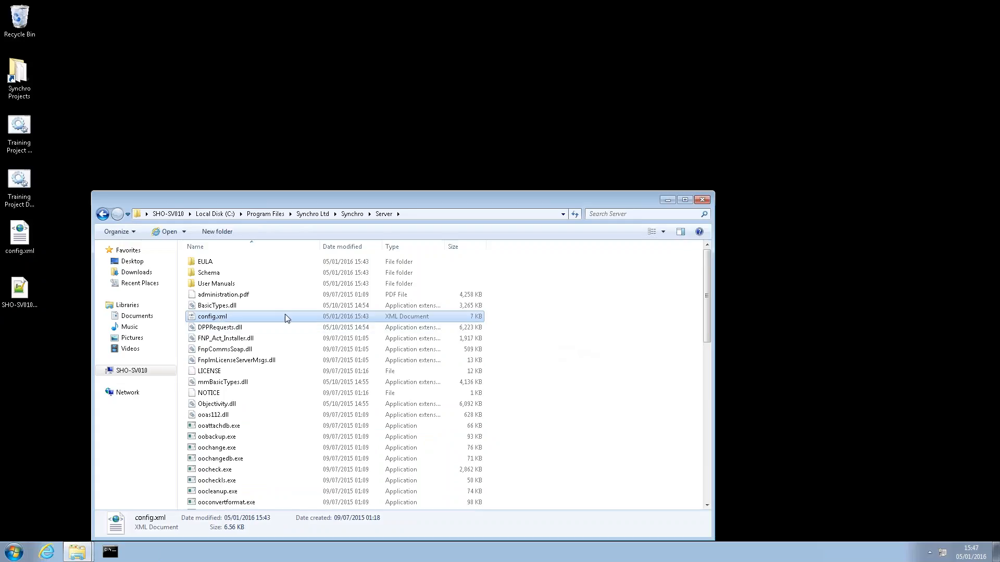
pyautogui.rightClick(545, 321)
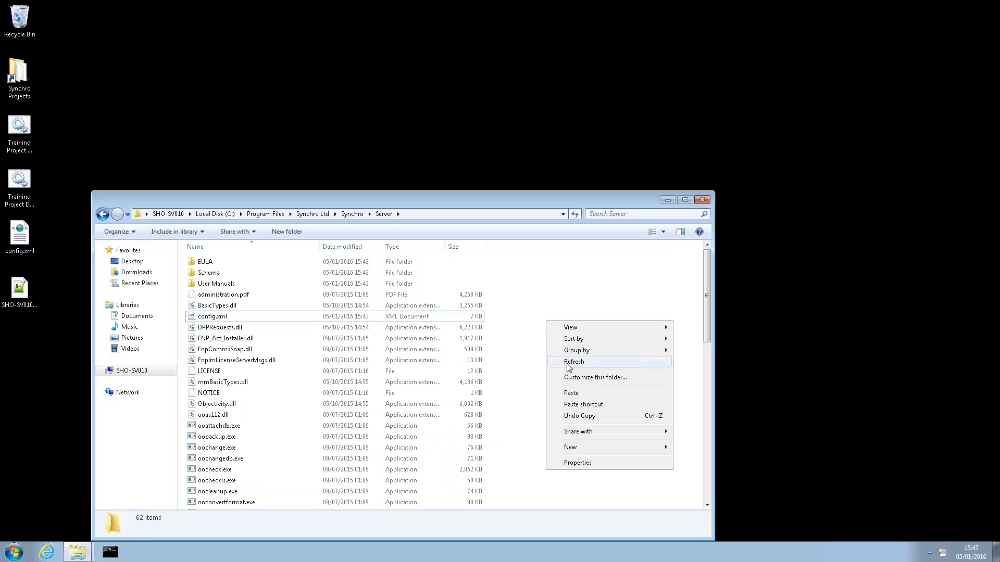
pyautogui.click(583, 395)
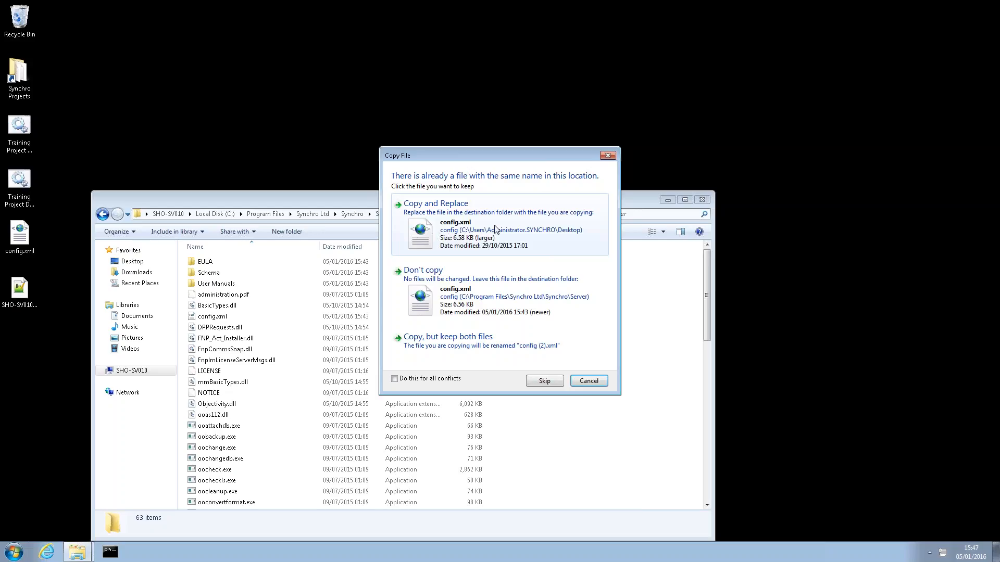
pyautogui.click(468, 233)
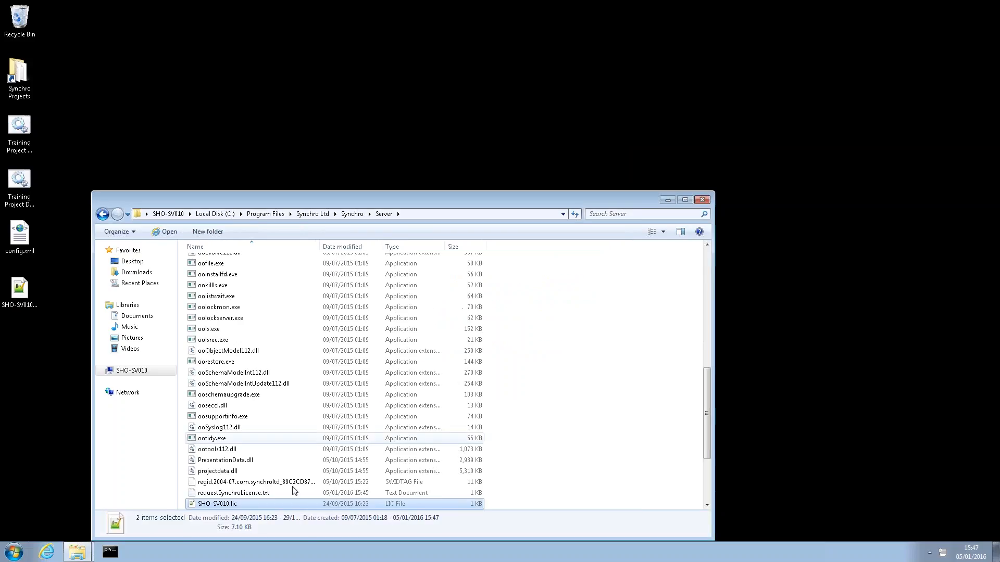
# Open the Windows Services console in a maximized window and widen the Name column to fit the full service names
pyautogui.click(14, 553)
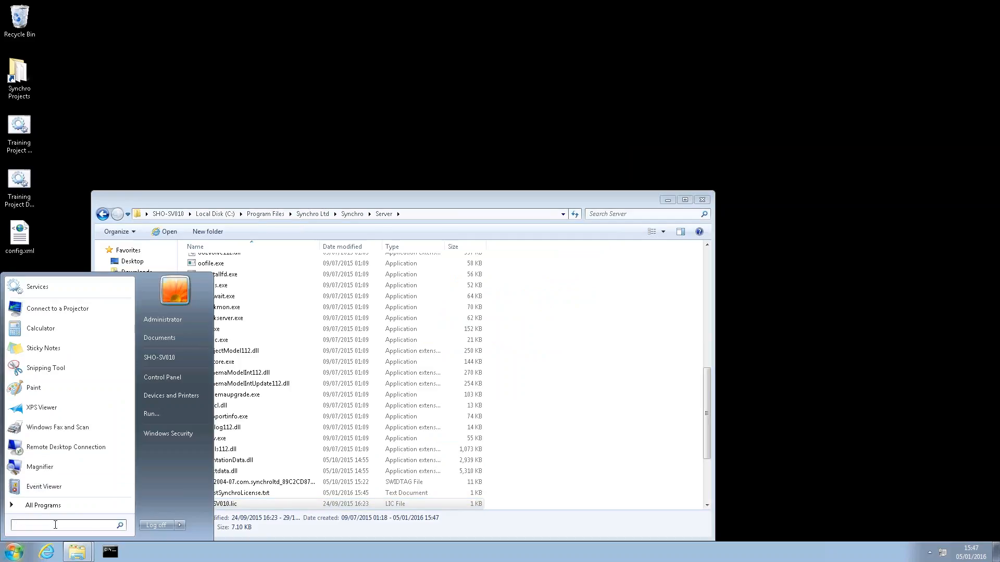
pyautogui.write('servc')
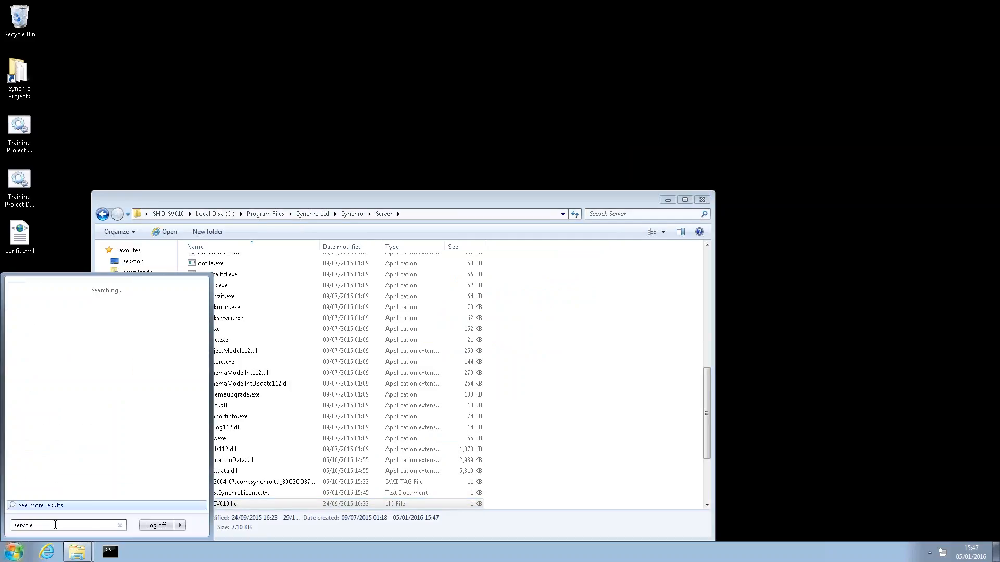
pyautogui.press('BackSpace')
pyautogui.write('ices')
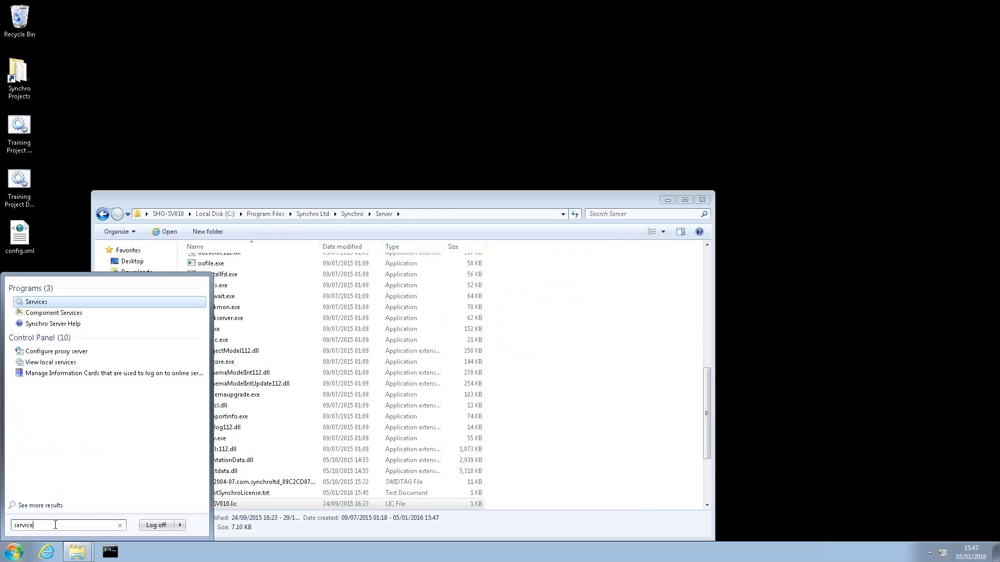
pyautogui.press('Return')
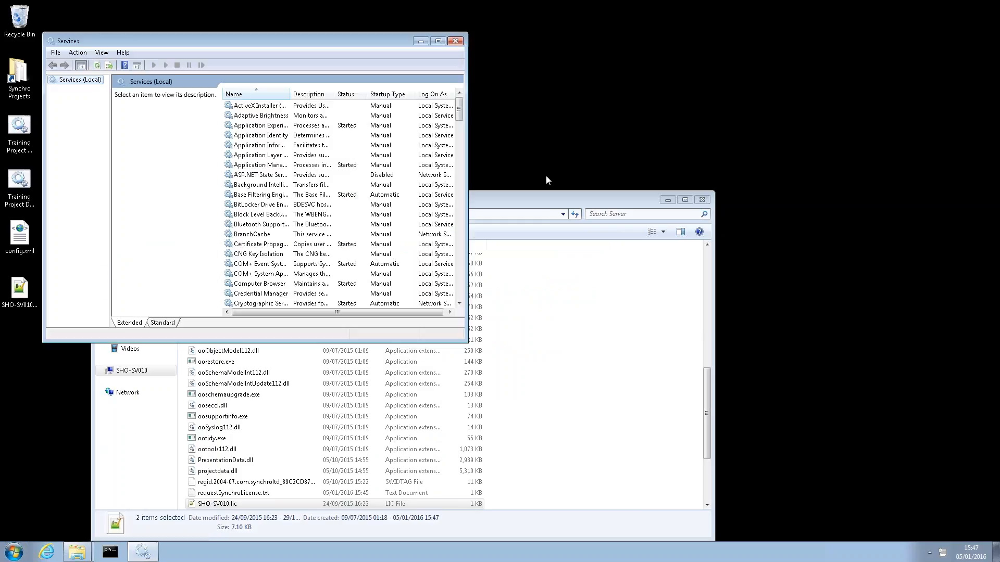
pyautogui.click(436, 42)
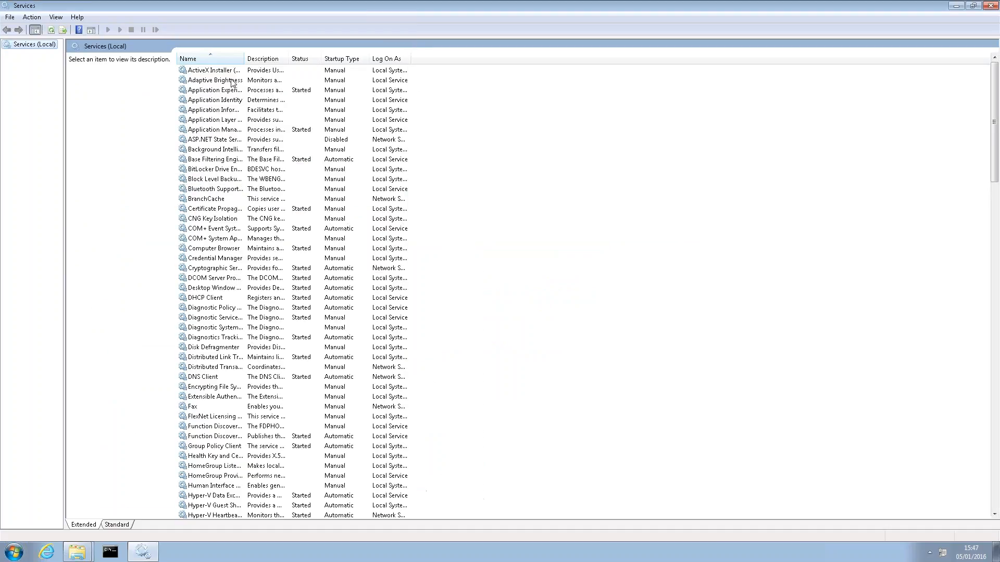
pyautogui.doubleClick(245, 57)
# Find the Synchro Server service in the list of local services and start it
pyautogui.click(247, 159)
pyautogui.scroll(-17, 221, 367)
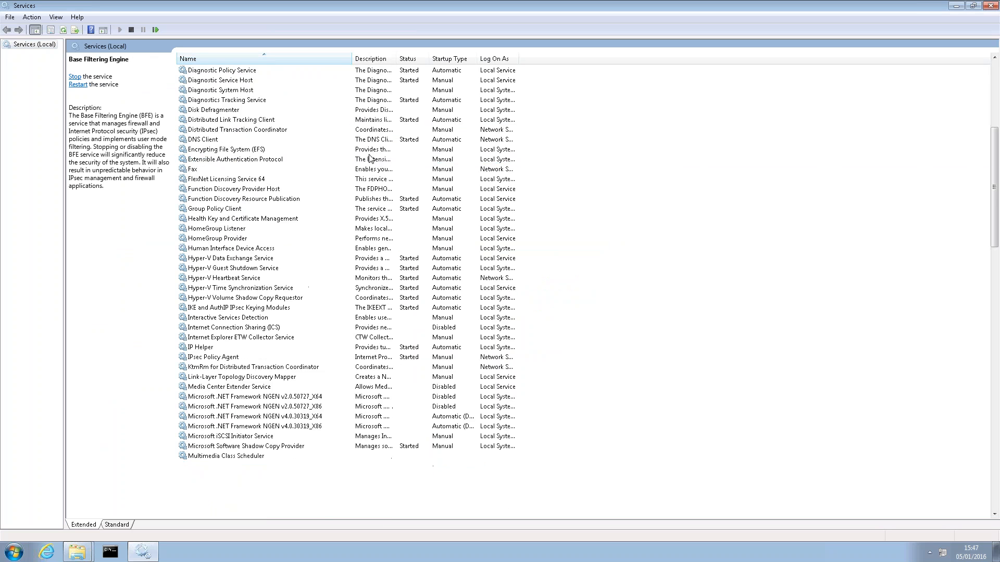
pyautogui.scroll(-13, 222, 367)
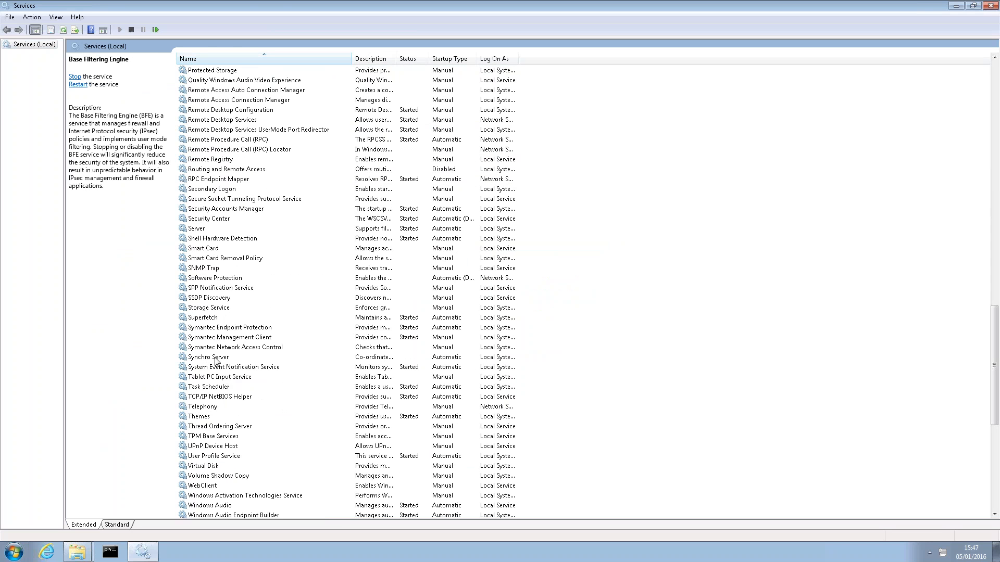
pyautogui.click(216, 358)
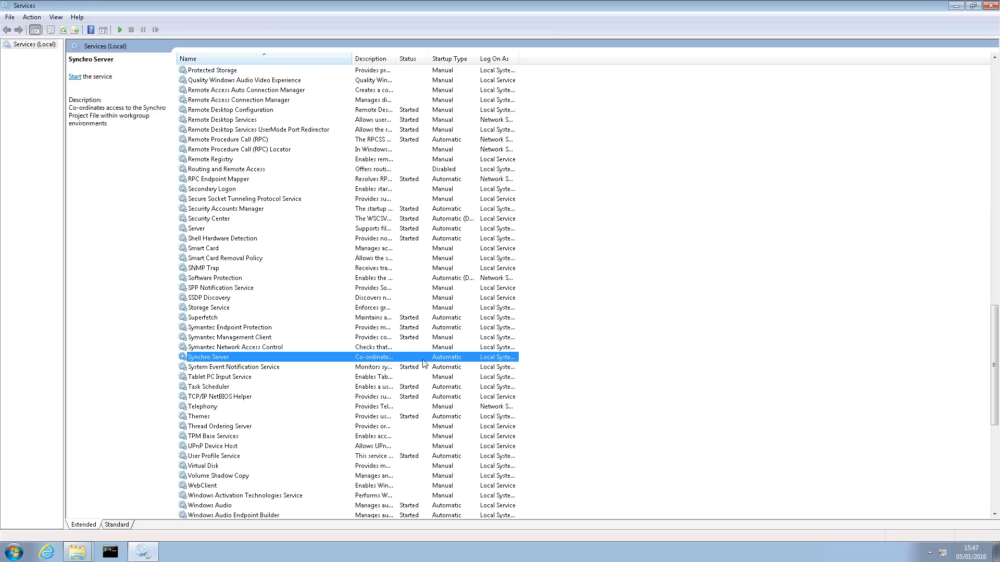
pyautogui.rightClick(225, 356)
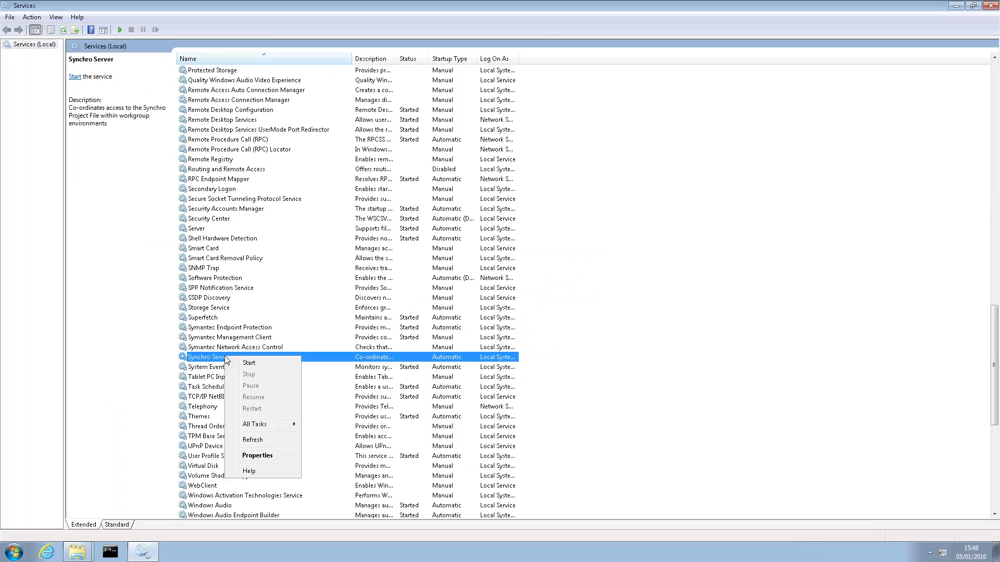
pyautogui.click(262, 366)
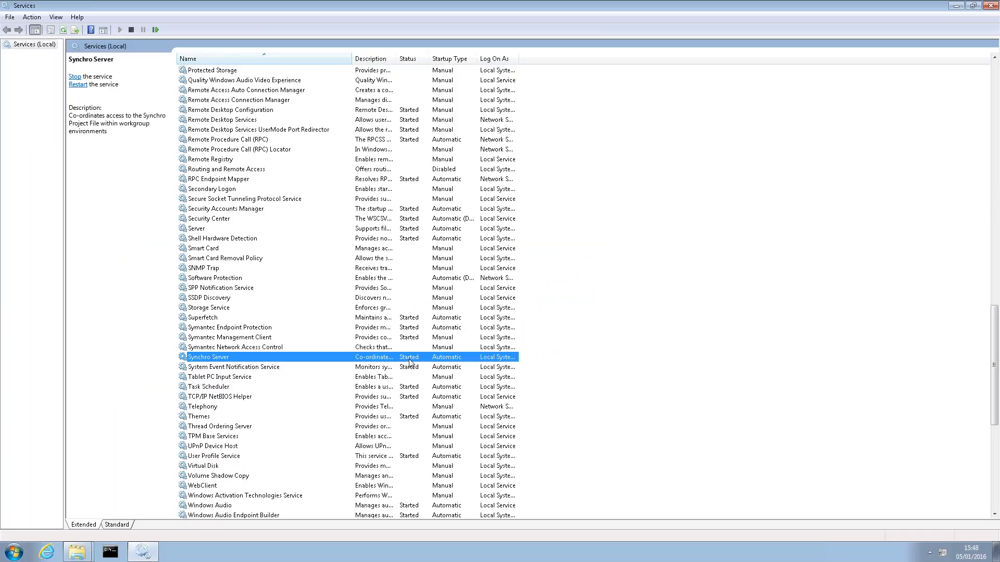
# Refresh the list of local services and select Synchro Server to check its status
pyautogui.rightClick(607, 268)
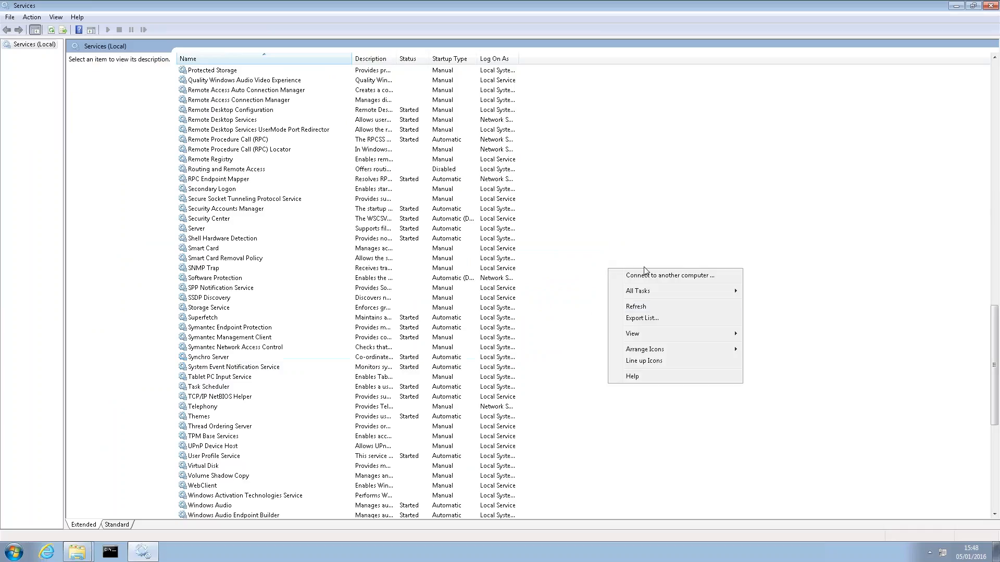
pyautogui.click(636, 307)
pyautogui.click(222, 356)
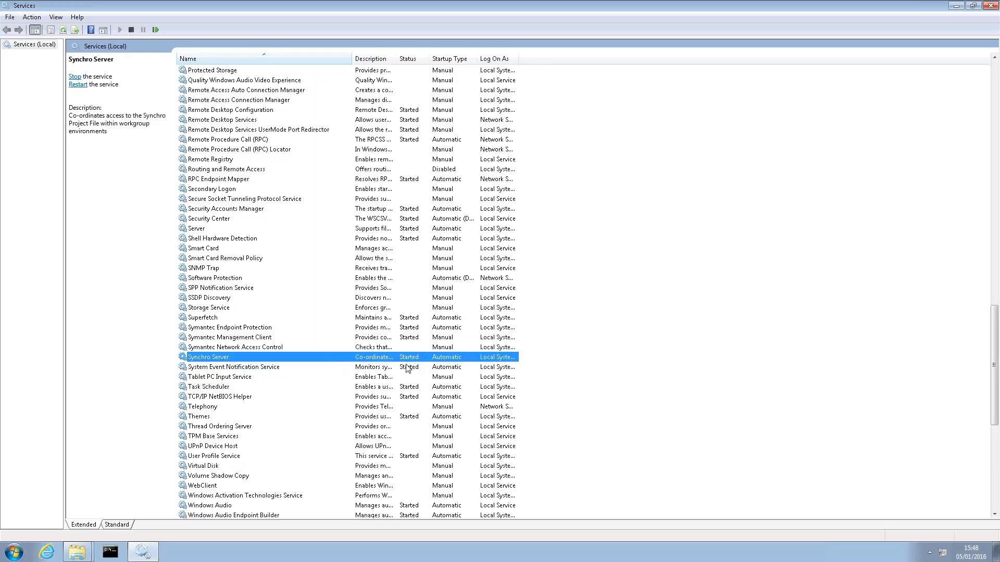
# Open Windows Task Manager and locate the SynchroServer.exe process among the running processes, then minimize it
pyautogui.click(151, 550)
pyautogui.rightClick(342, 559)
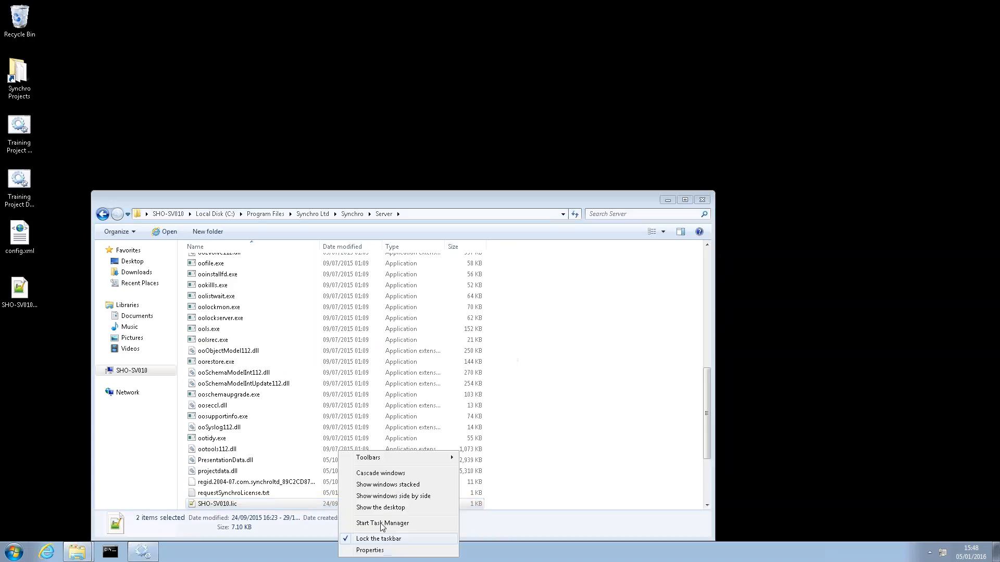
pyautogui.click(406, 521)
pyautogui.click(668, 199)
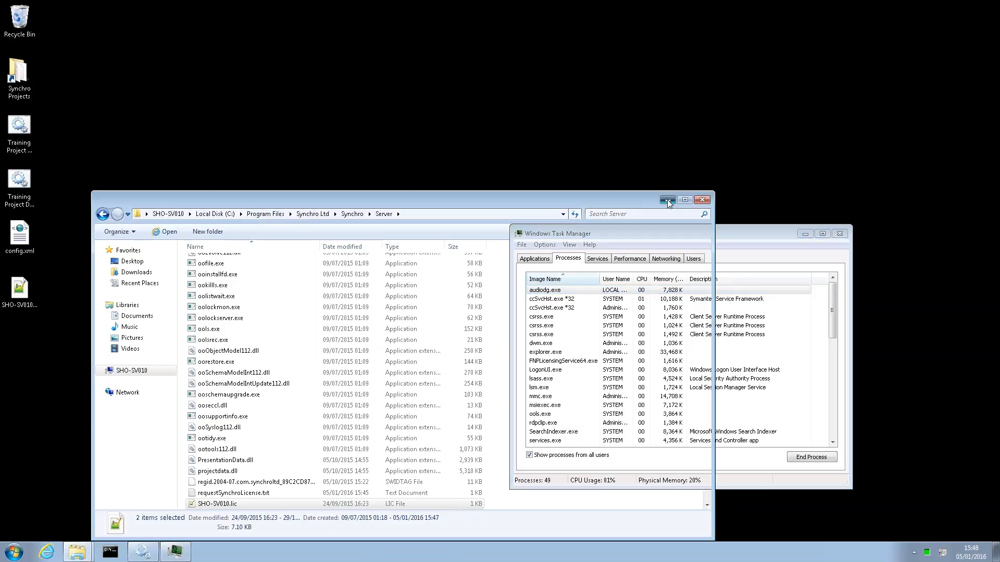
pyautogui.click(591, 336)
pyautogui.scroll(-8, 589, 334)
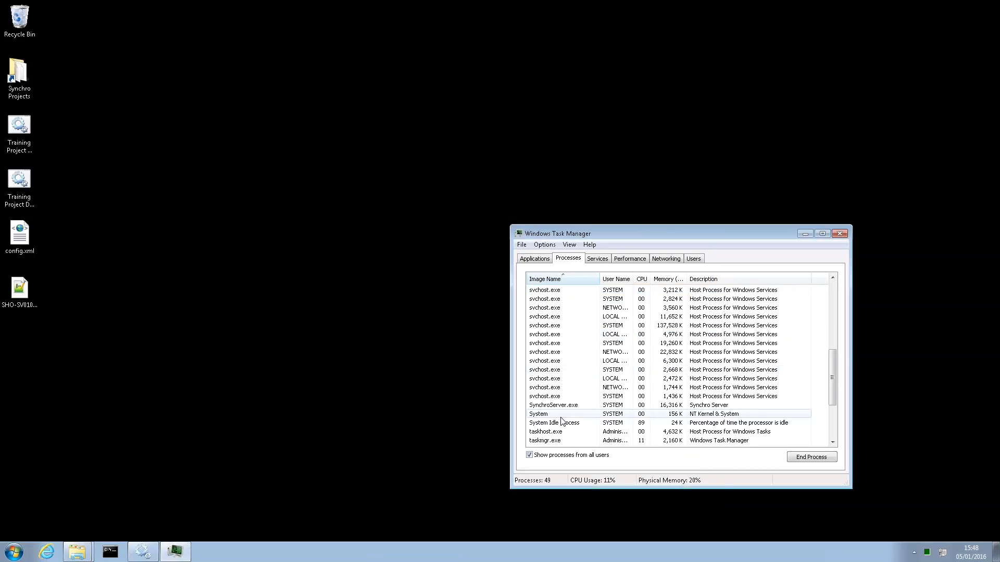
pyautogui.click(555, 405)
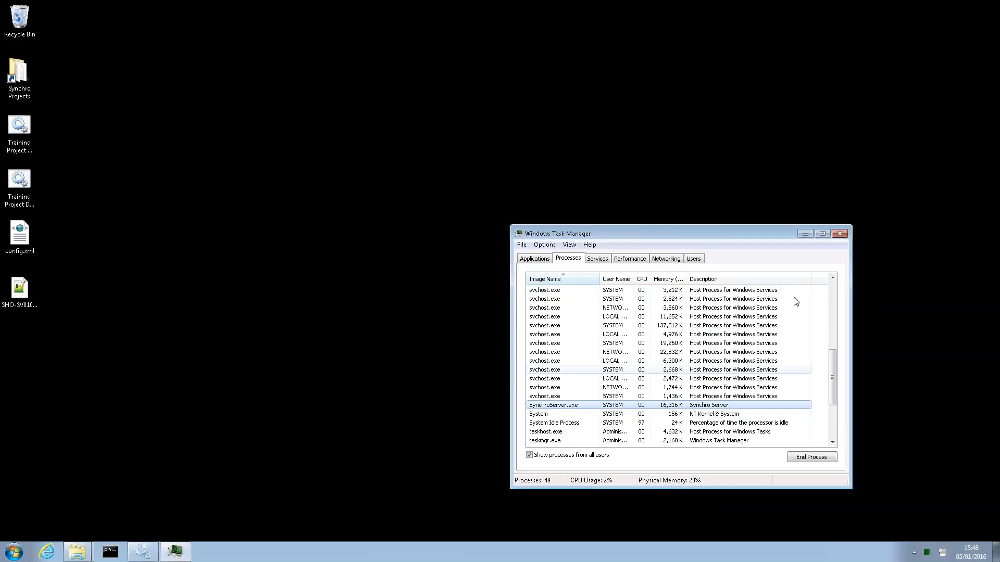
pyautogui.click(805, 234)
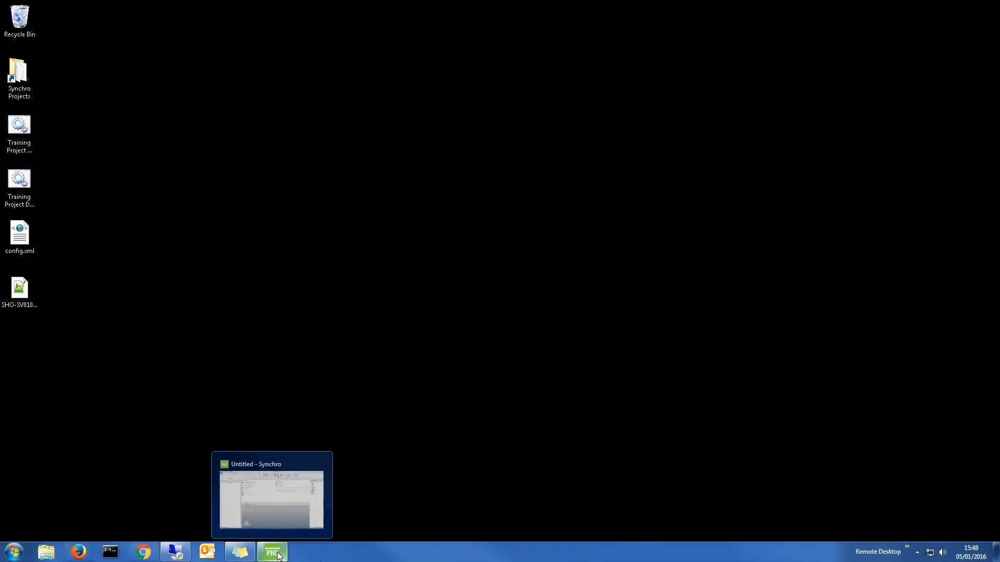
# Switch to the Synchro client and start opening a workgroup project
pyautogui.click(296, 542)
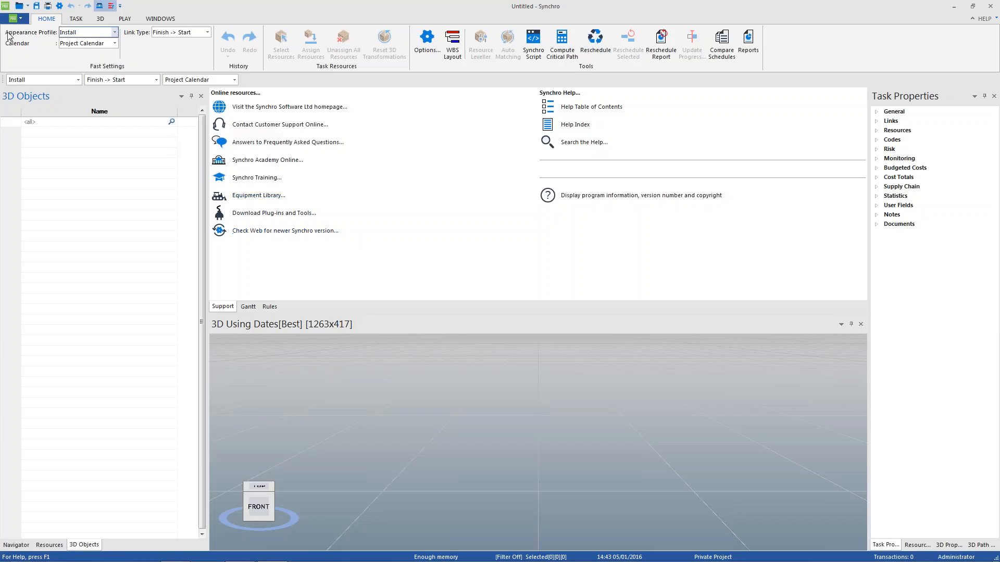
pyautogui.click(17, 19)
pyautogui.moveTo(39, 61)
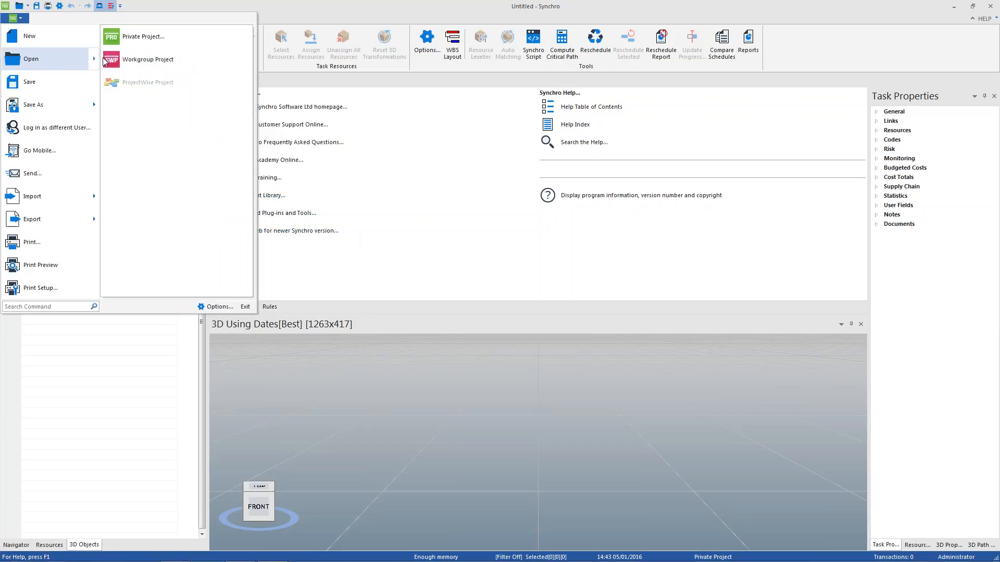
pyautogui.click(201, 61)
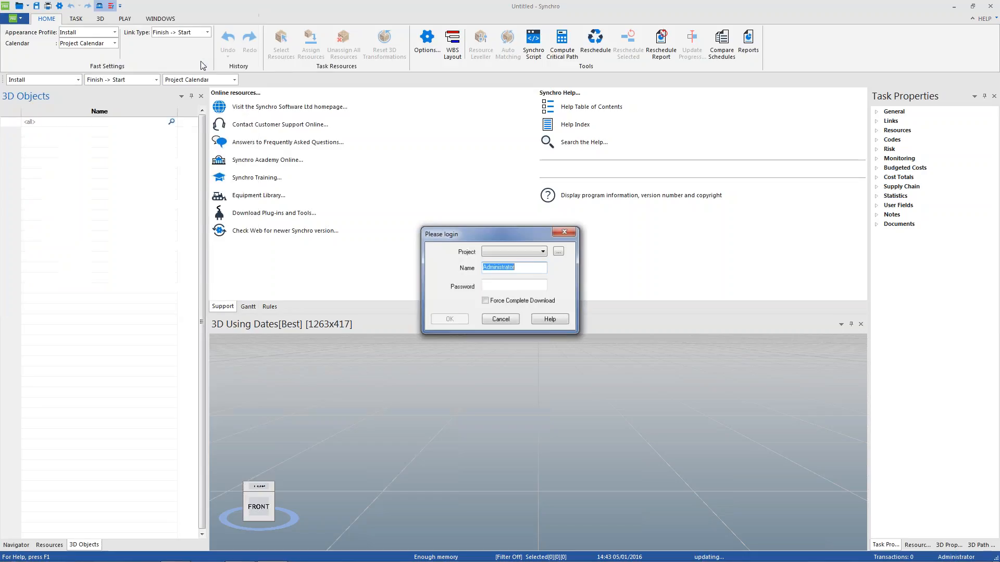
# Add a workgroup connection with project name Training Project and server name 10.1.30.10, keeping the DSL / Cable connection type
pyautogui.click(559, 252)
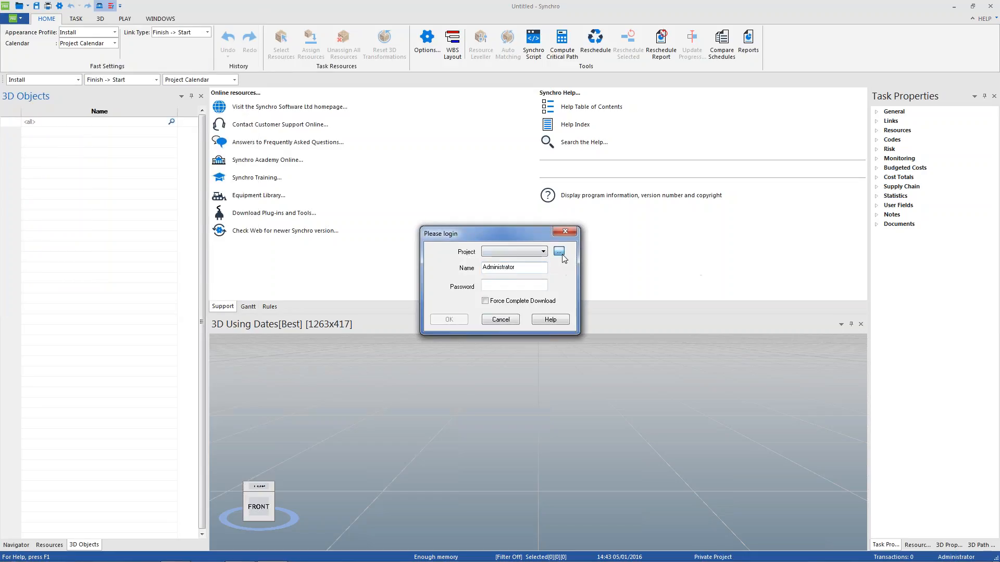
pyautogui.moveTo(428, 215); pyautogui.dragTo(442, 323)
pyautogui.click(461, 418)
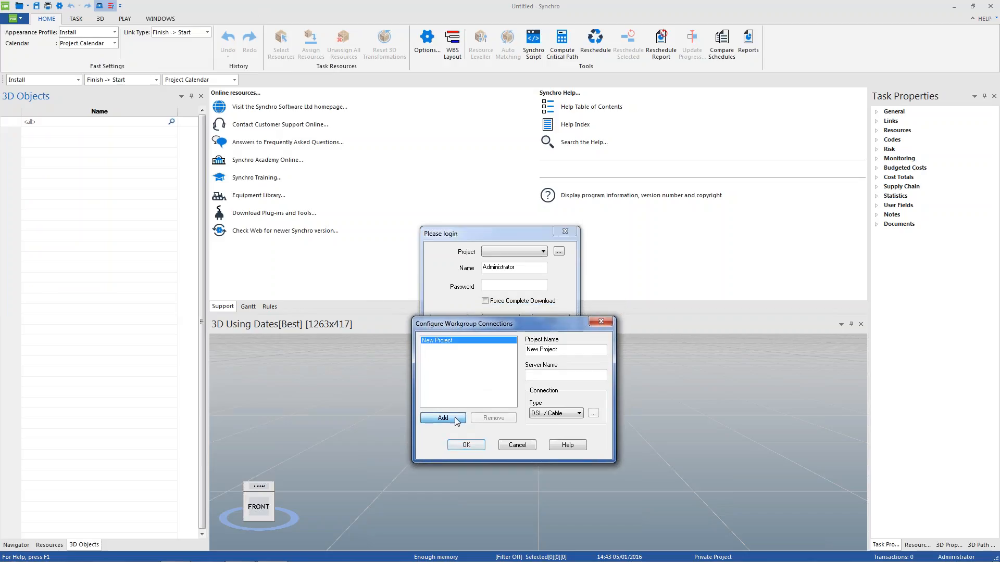
pyautogui.moveTo(567, 349); pyautogui.dragTo(502, 339)
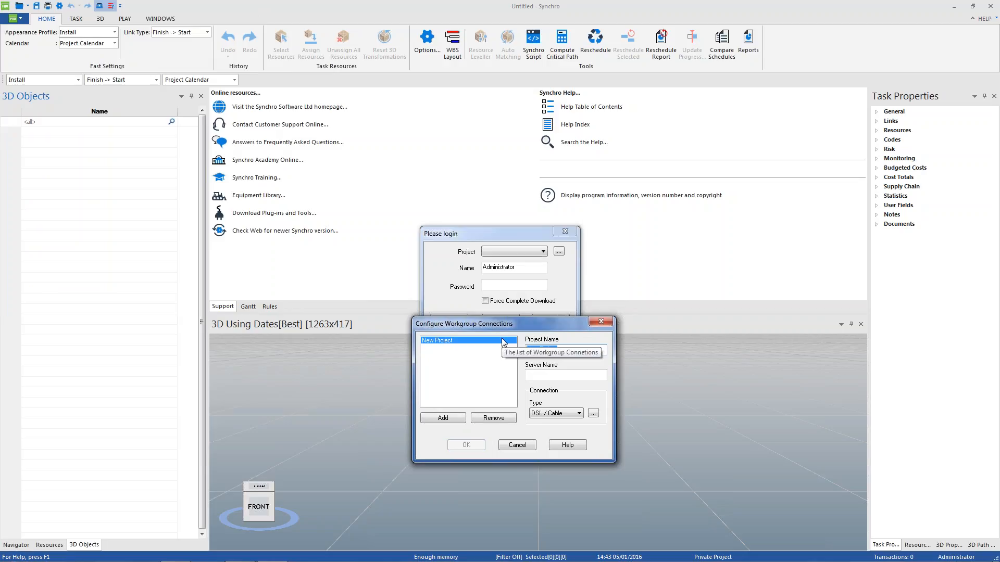
pyautogui.write('Tra')
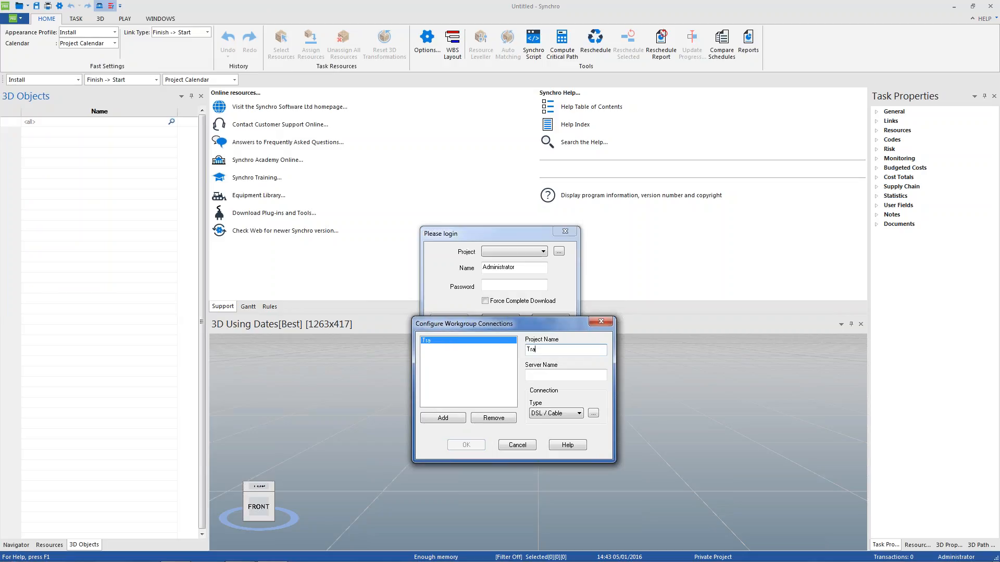
pyautogui.write('ining Project')
pyautogui.click(541, 376)
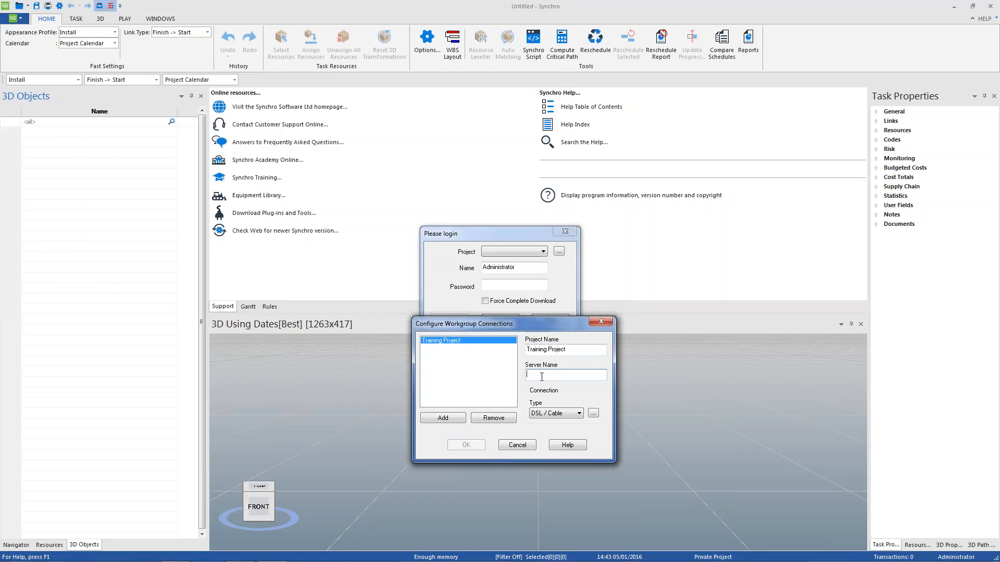
pyautogui.write('10.1.30.10')
pyautogui.click(466, 445)
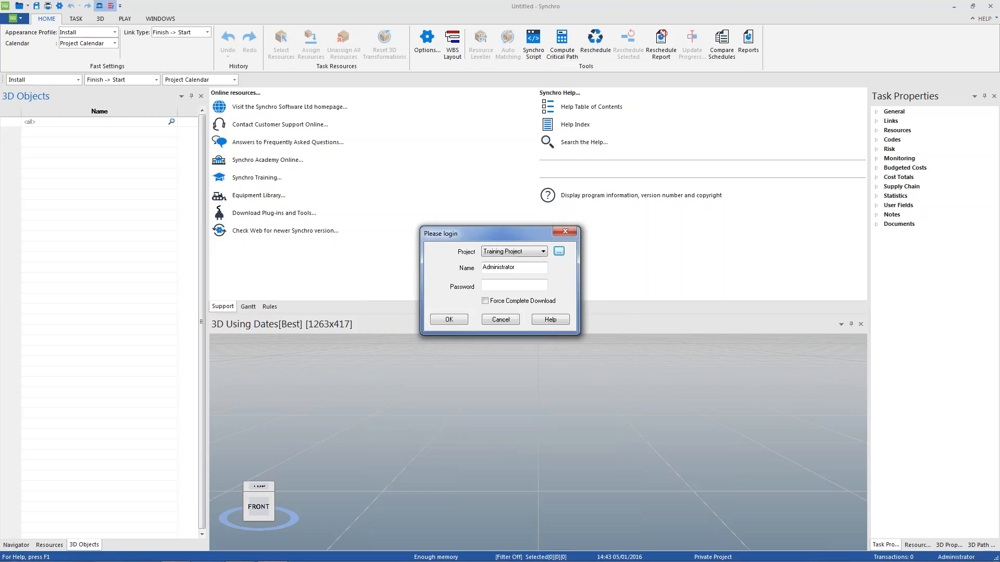
# Log in to Training Project as Administrator with Force Complete Download enabled
pyautogui.click(485, 302)
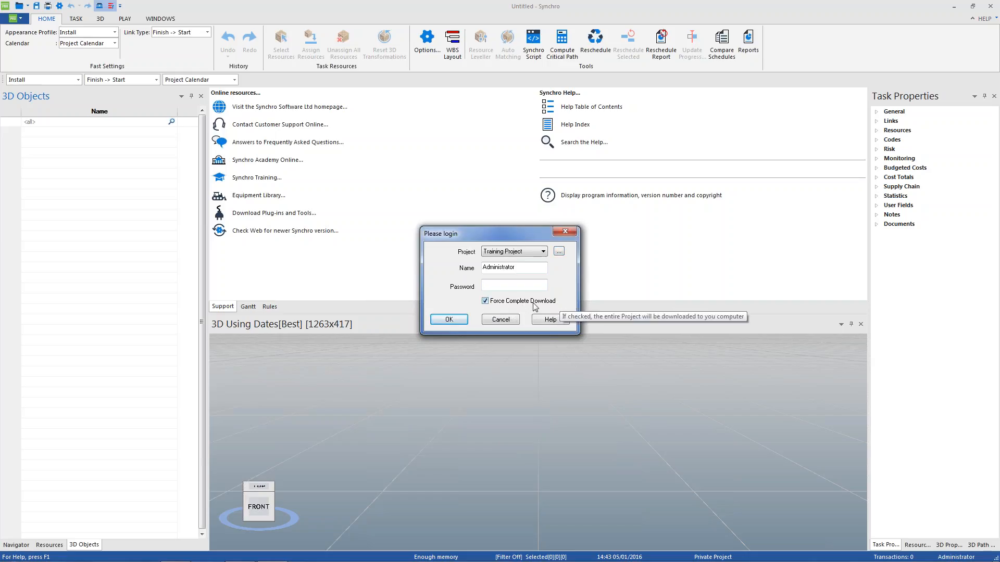
pyautogui.click(462, 322)
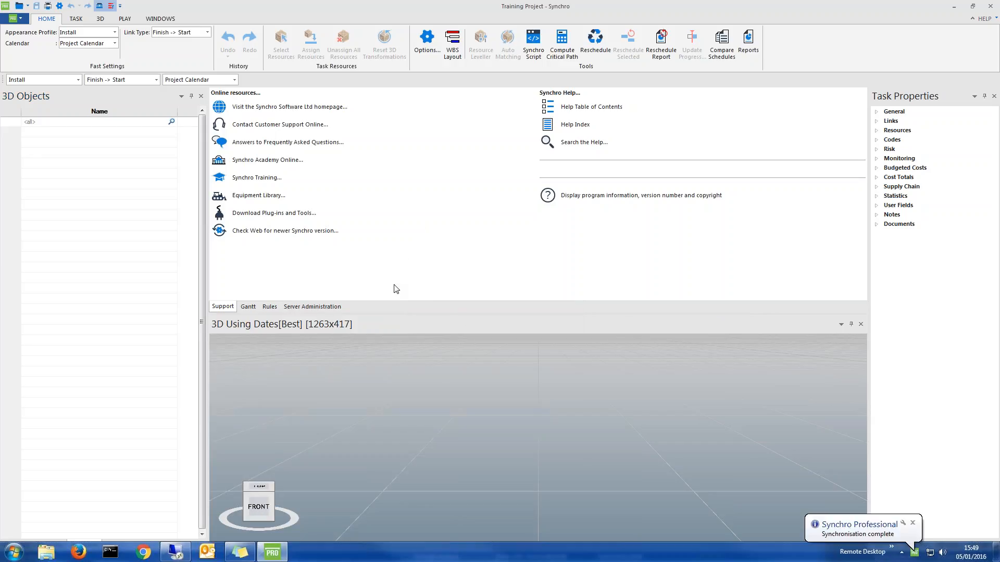
pyautogui.click(456, 396)
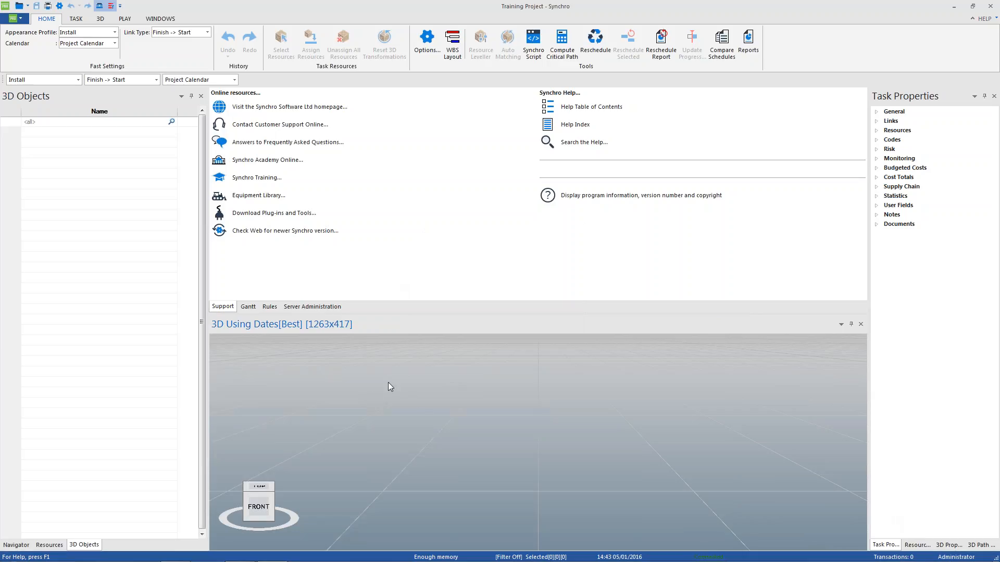
pyautogui.moveTo(480, 442); pyautogui.dragTo(560, 476)
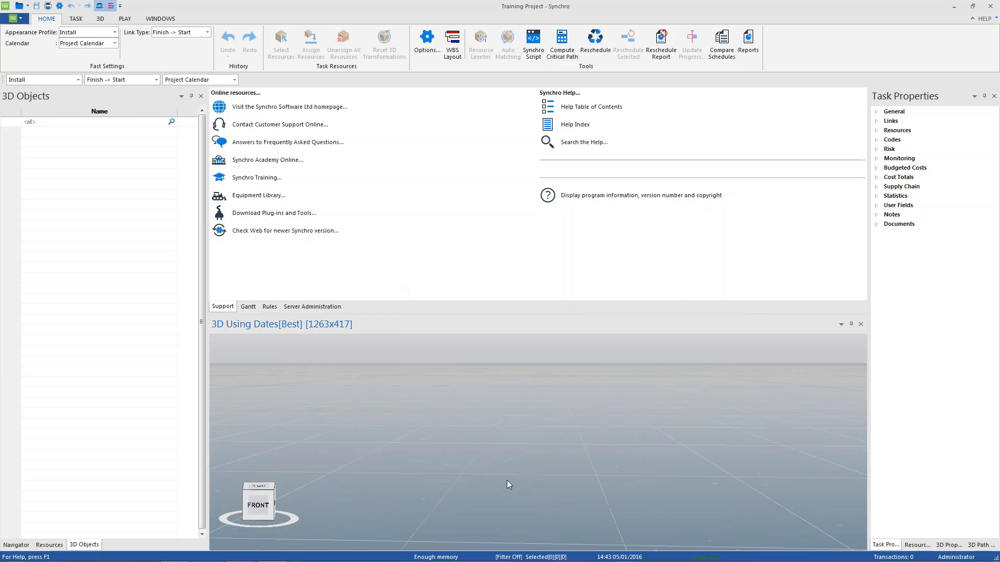